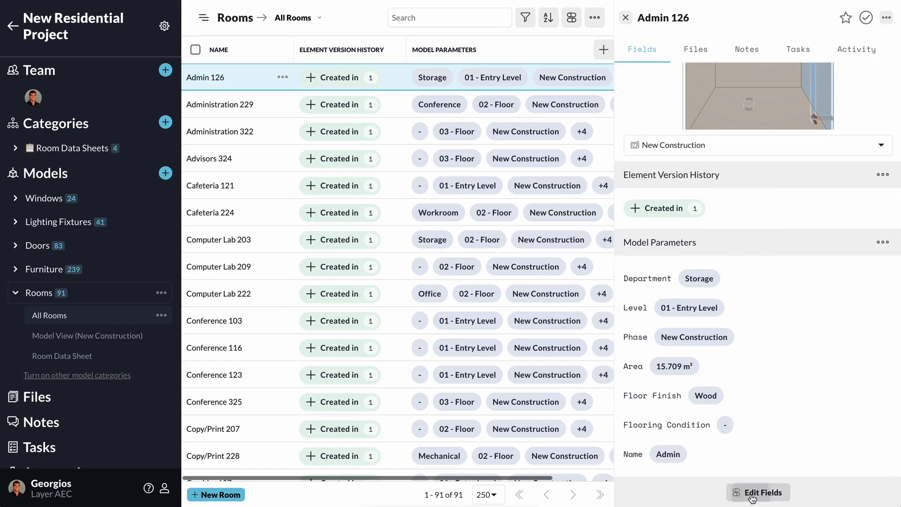
Add a text field named Floor Finish to the Rooms form and fill it with CPT-1 for Admin 126.
click(450, 436)
scroll(447, 400, down, 10)
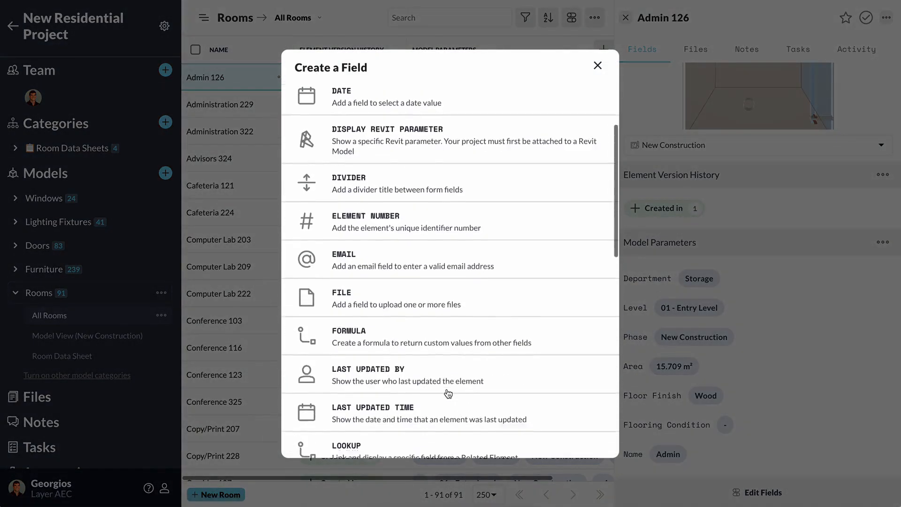
scroll(448, 393, down, 5)
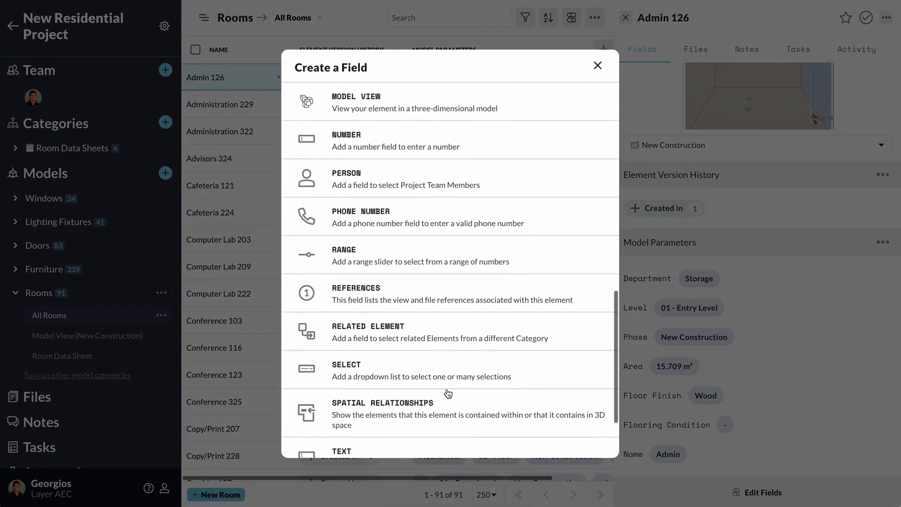
click(448, 374)
text(Floor)
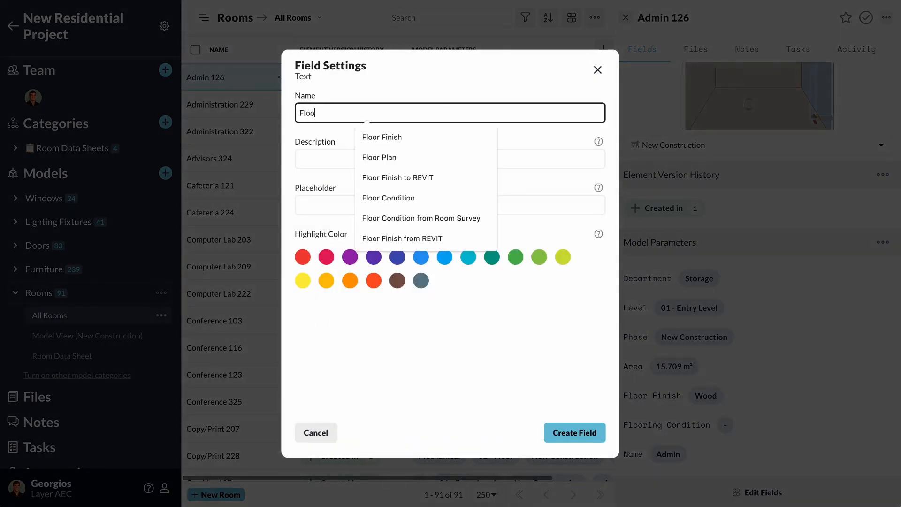
click(419, 139)
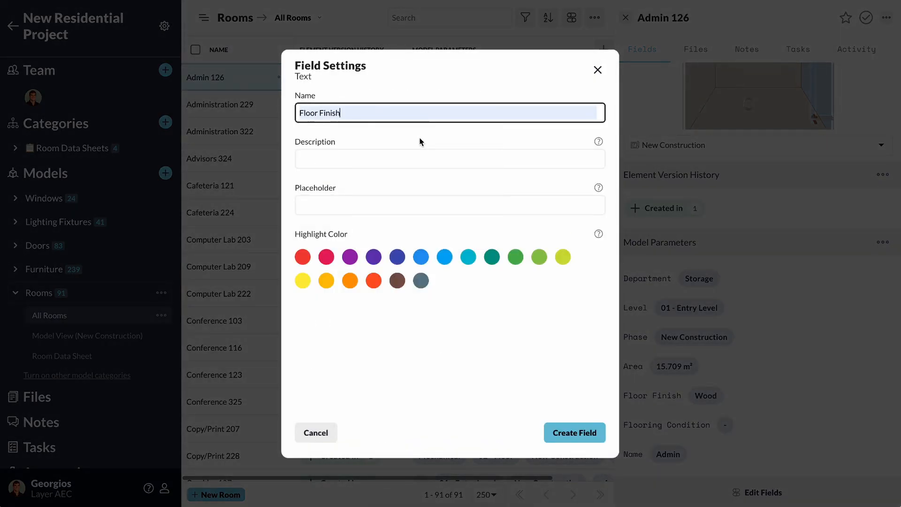
click(574, 432)
click(640, 457)
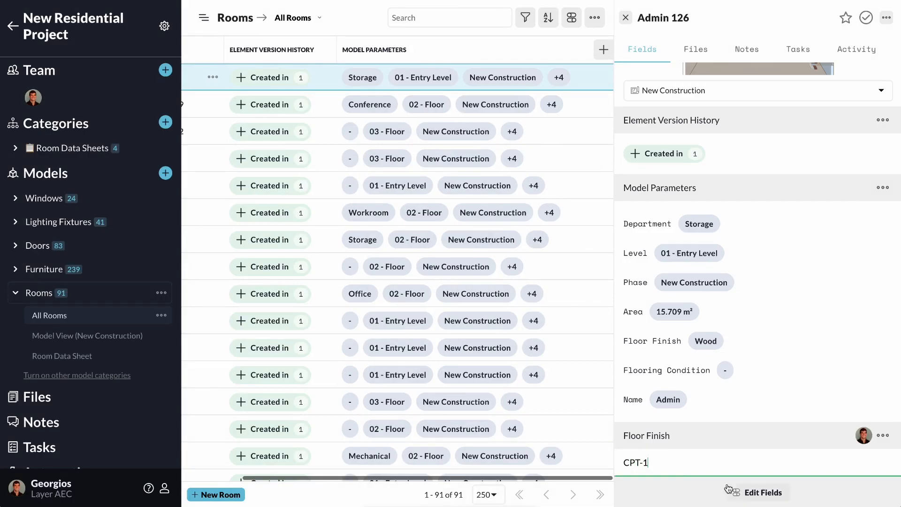
Add a text field named Ceiling Finish to the Rooms form and fill it with CL-2 for Admin 126.
click(756, 492)
click(451, 437)
scroll(458, 384, down, 15)
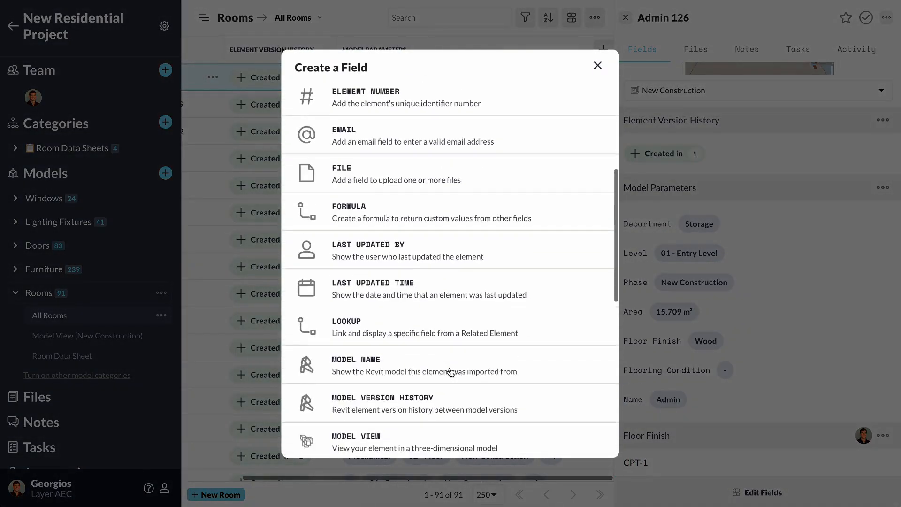
click(450, 362)
text(Ceili)
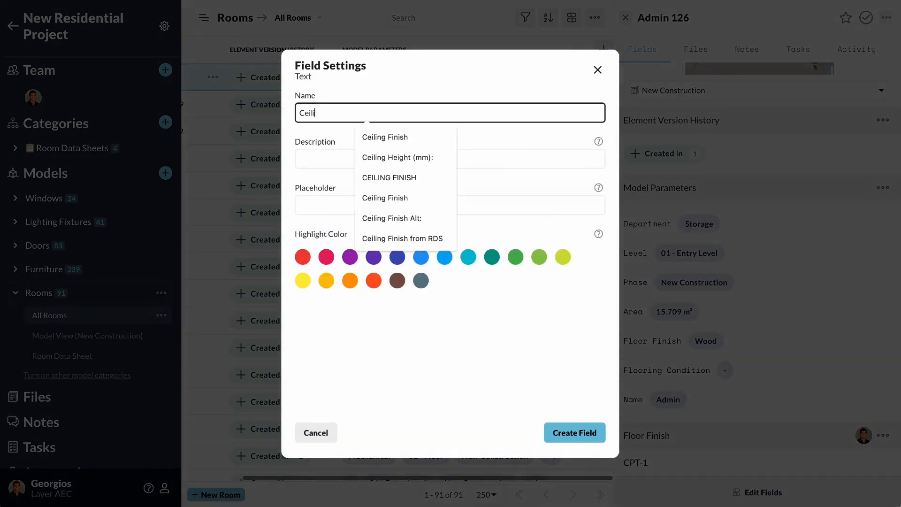
text(n)
click(385, 137)
click(589, 431)
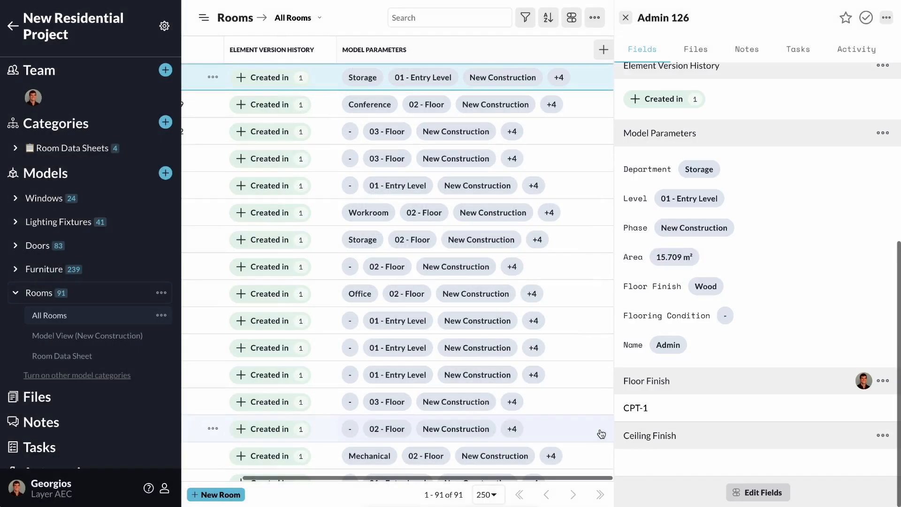
click(646, 459)
text(CL-2)
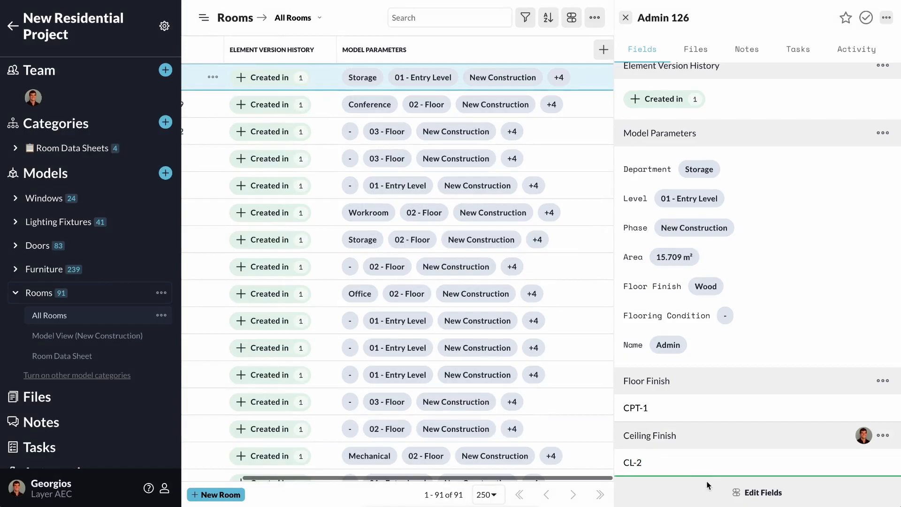
Add a file field named Room Image to the Rooms form.
click(755, 493)
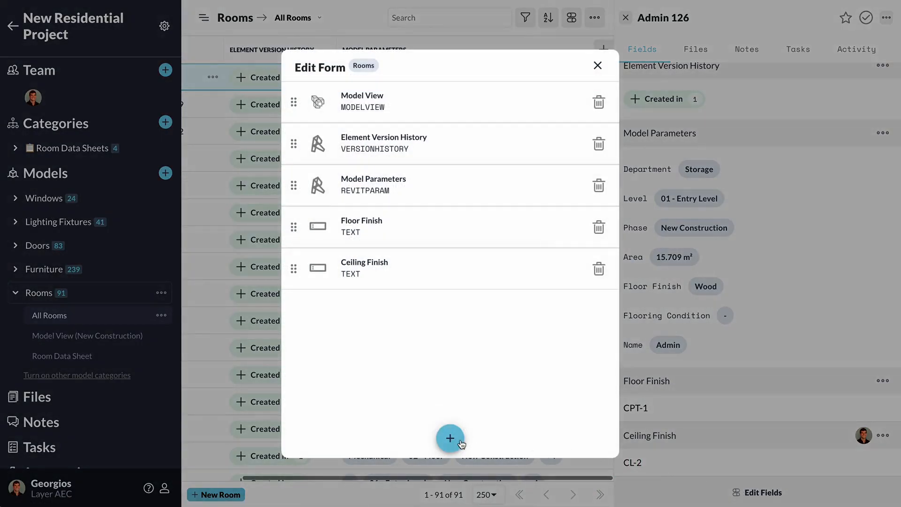
click(451, 439)
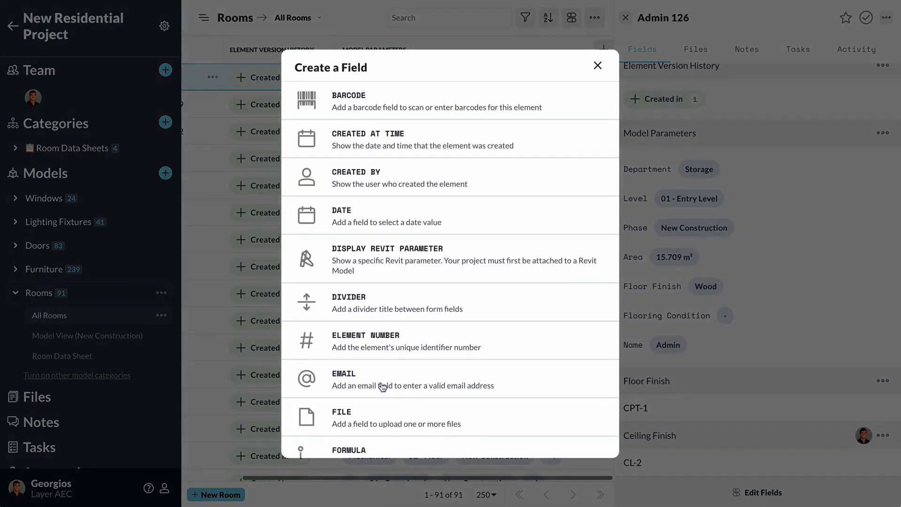
click(369, 415)
text(Room Image)
click(564, 431)
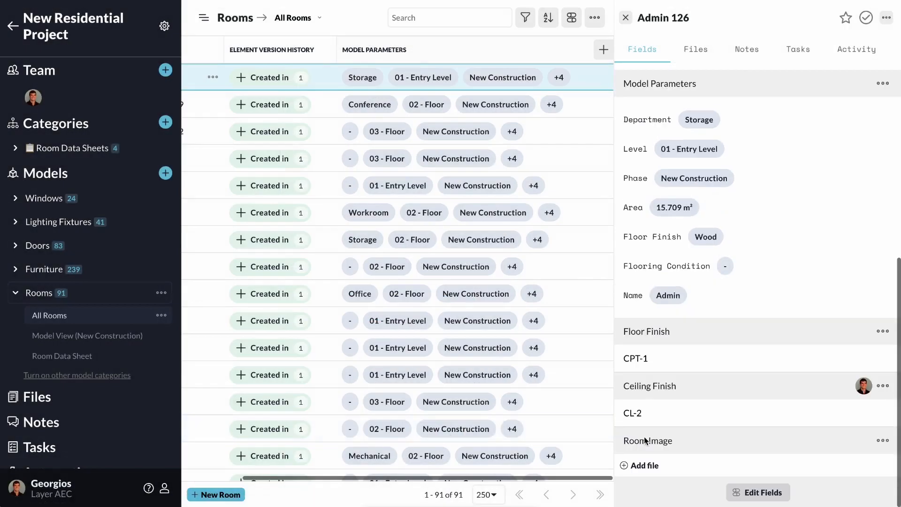
click(644, 465)
click(332, 141)
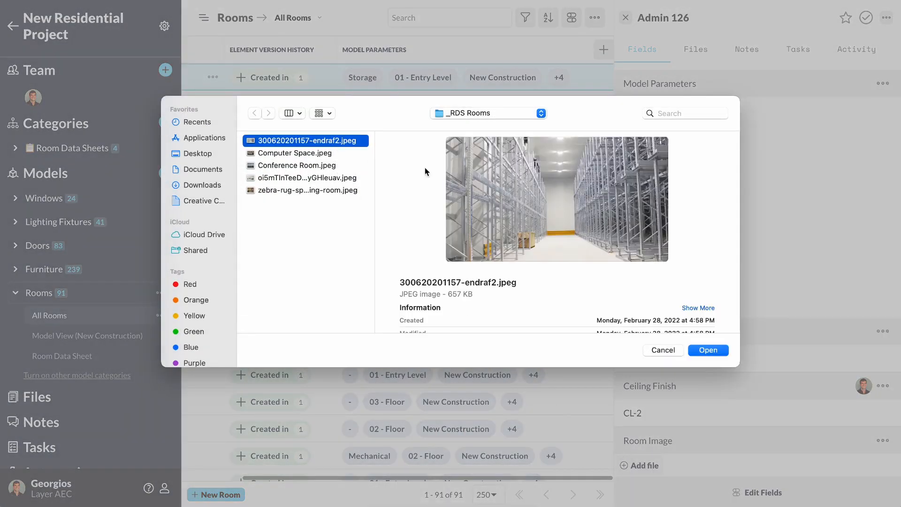
click(708, 350)
For room Administration 229, set Floor Finish to CPT-2 and Ceiling Finish to CL-2.
scroll(396, 308, left, 3)
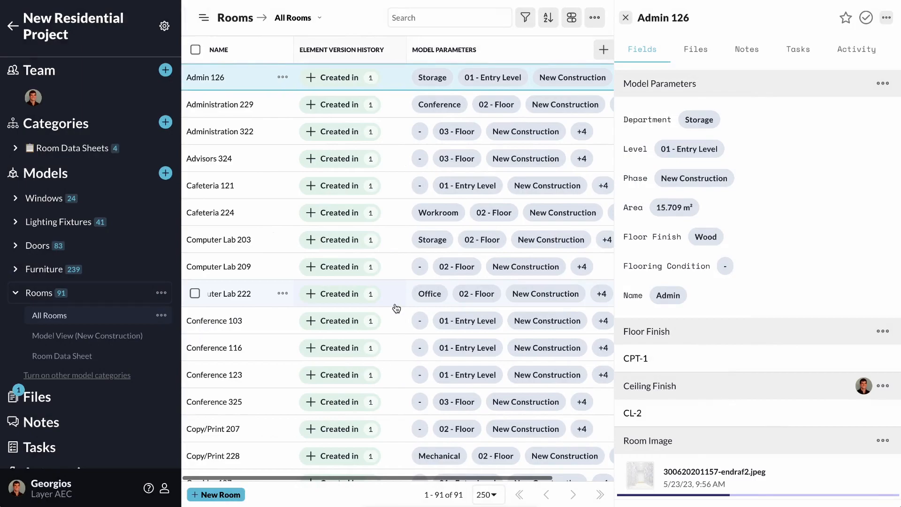
click(236, 106)
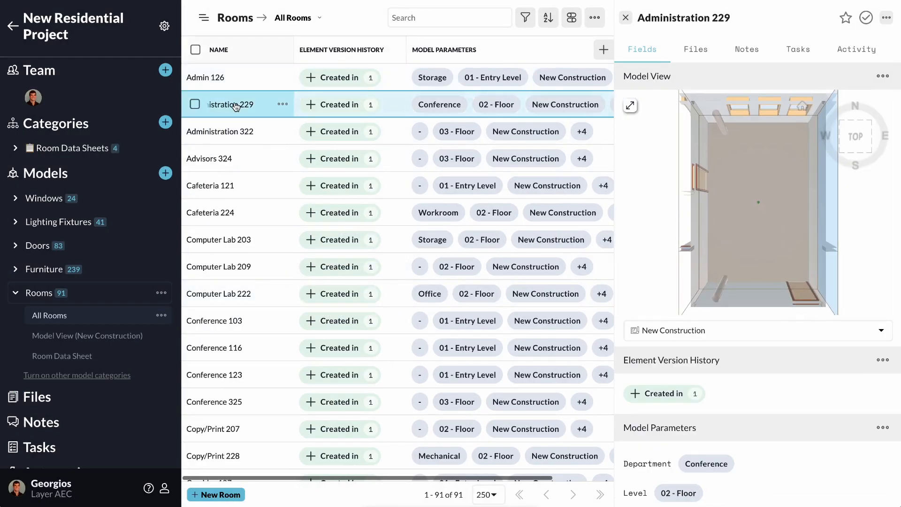
scroll(789, 346, down, 7)
click(734, 359)
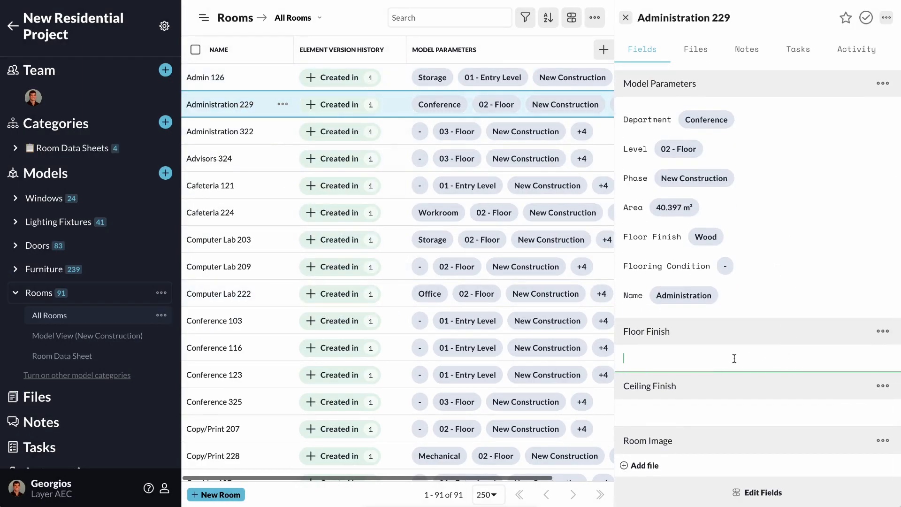
click(706, 412)
text(CL-2)
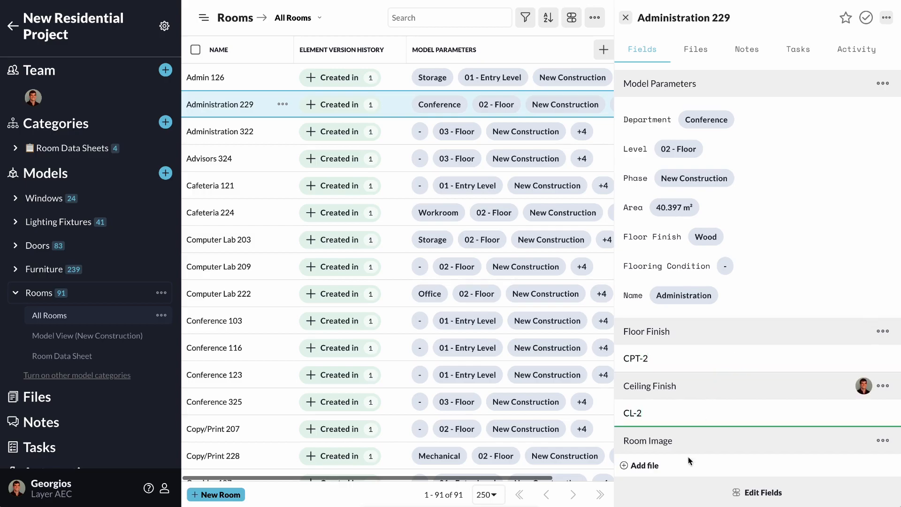
Upload Computer Space.jpeg as the Room Image of Administration 229.
click(643, 465)
click(323, 153)
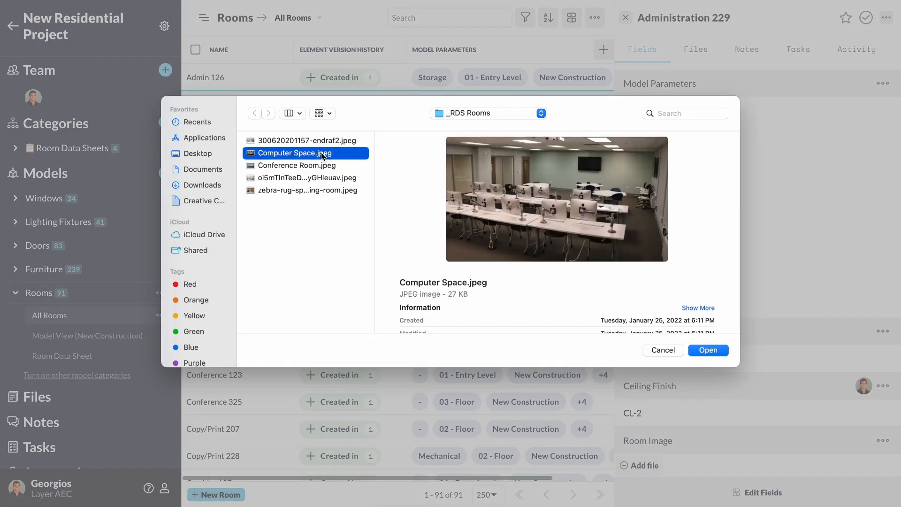
click(706, 350)
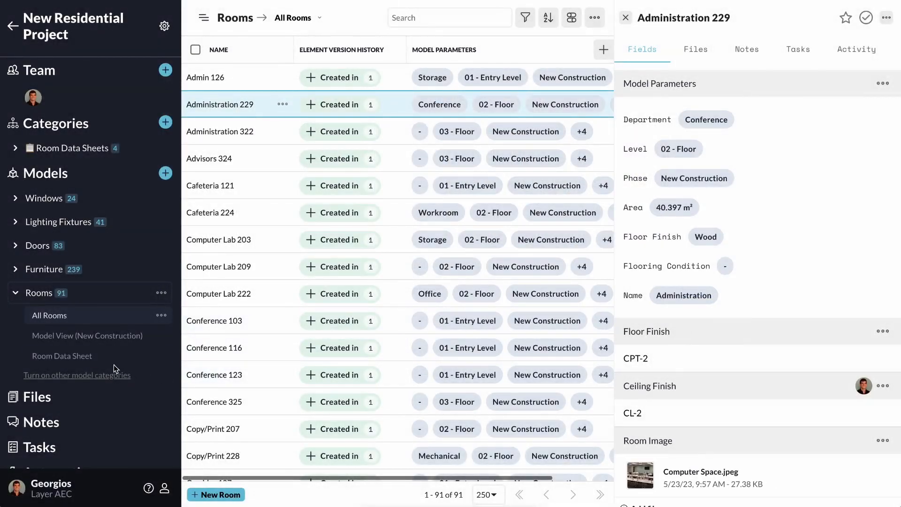
Place the Floor Finish, Ceiling Finish and Room Image fields on the Rooms category's Room Data Sheet report, and leave edit mode.
click(62, 356)
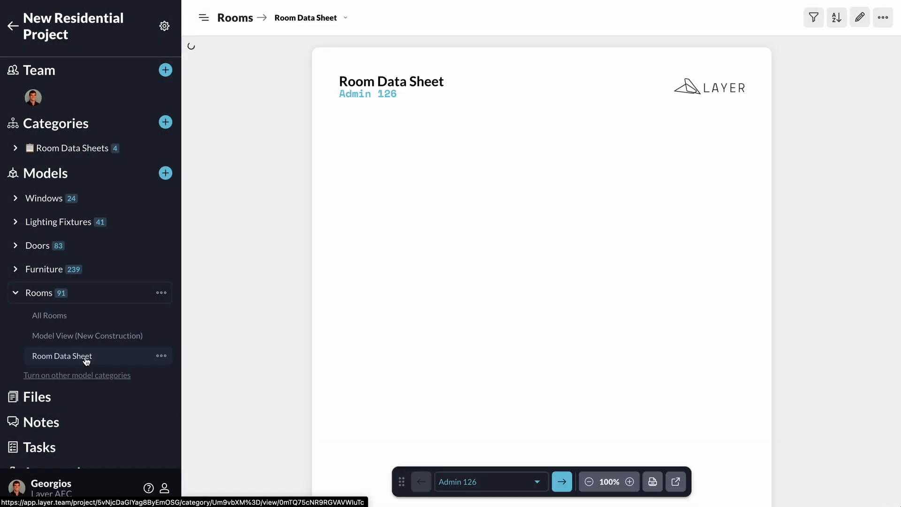
click(859, 18)
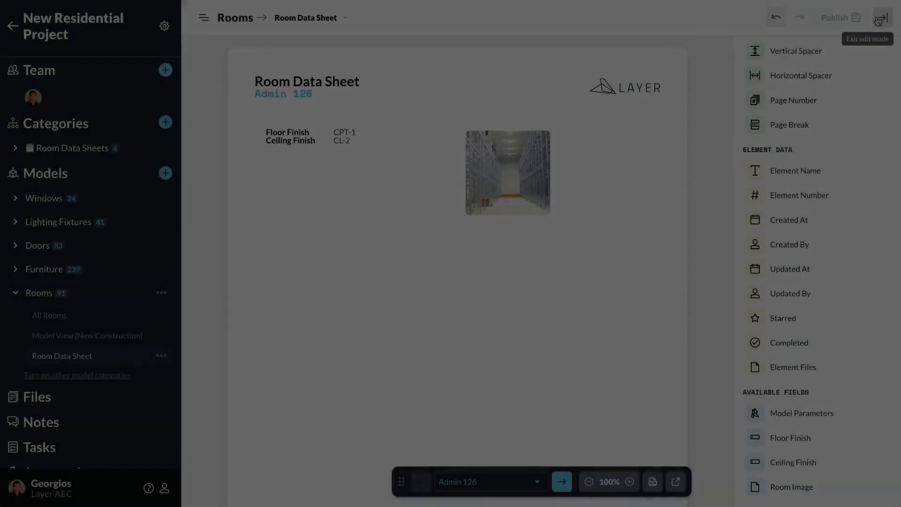
click(883, 17)
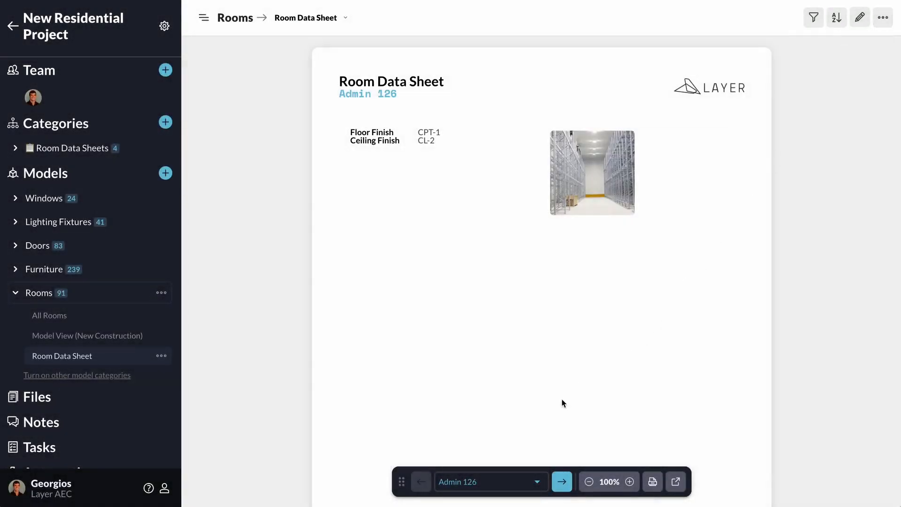
View the room data sheet of Administration 229 and look through the list of rooms available in the report.
click(562, 482)
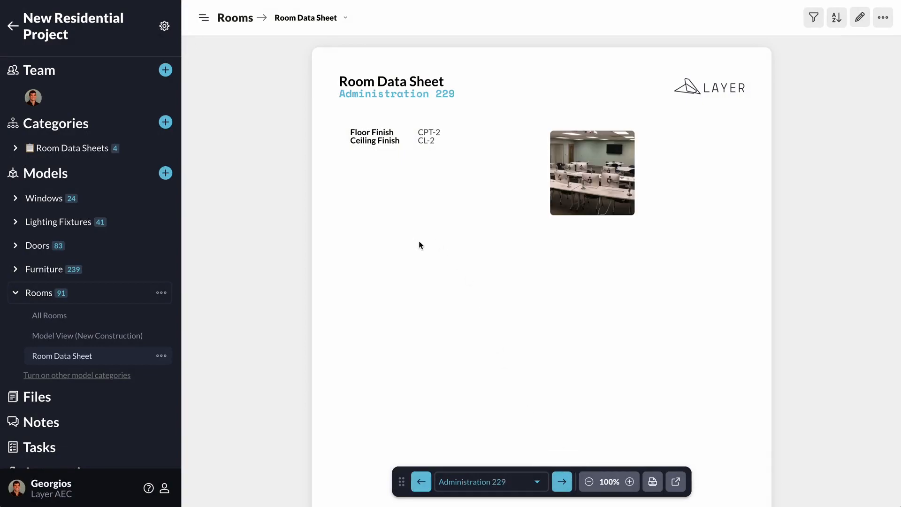
click(527, 472)
scroll(503, 400, down, 3)
scroll(503, 401, down, 6)
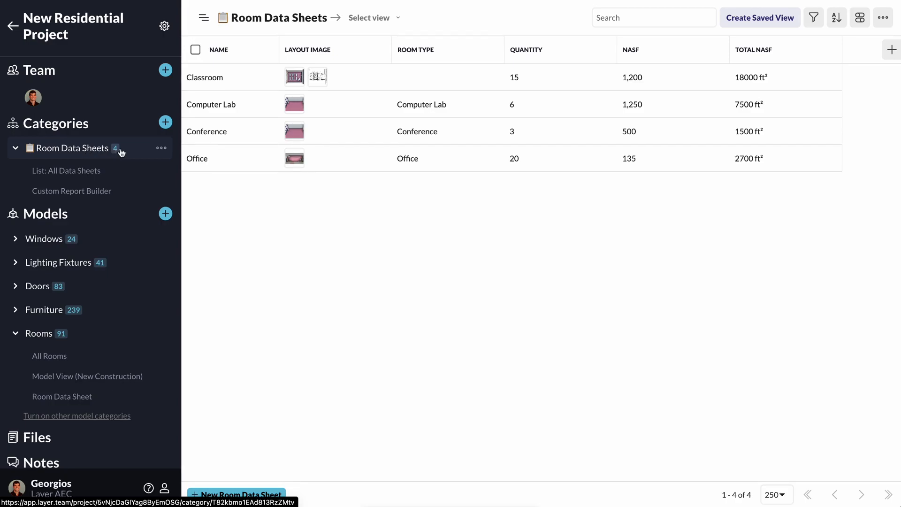
Look through the category templates as far as Room Data Sheets, and close them without applying one.
click(165, 122)
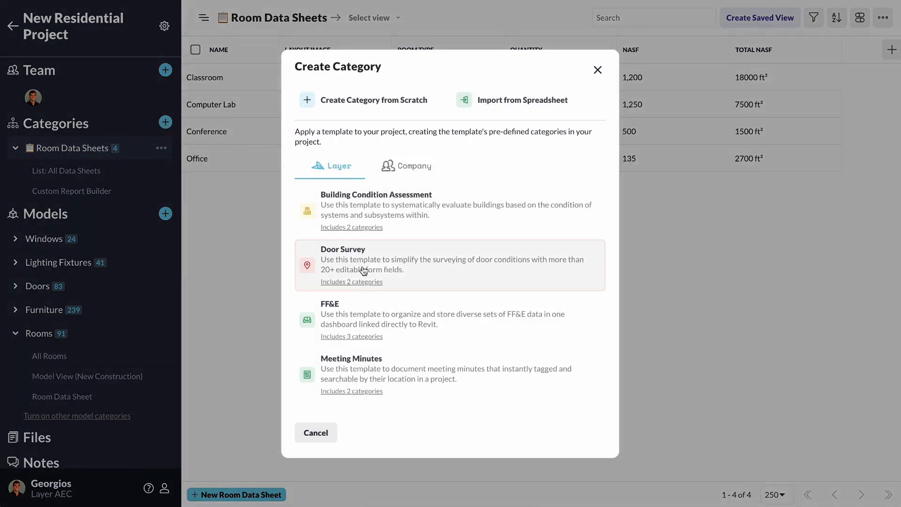
scroll(363, 261, down, 5)
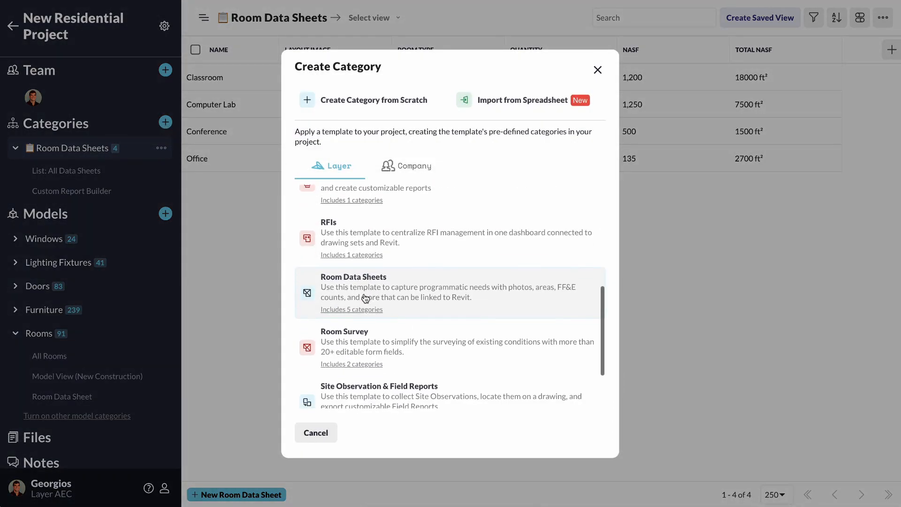
click(597, 70)
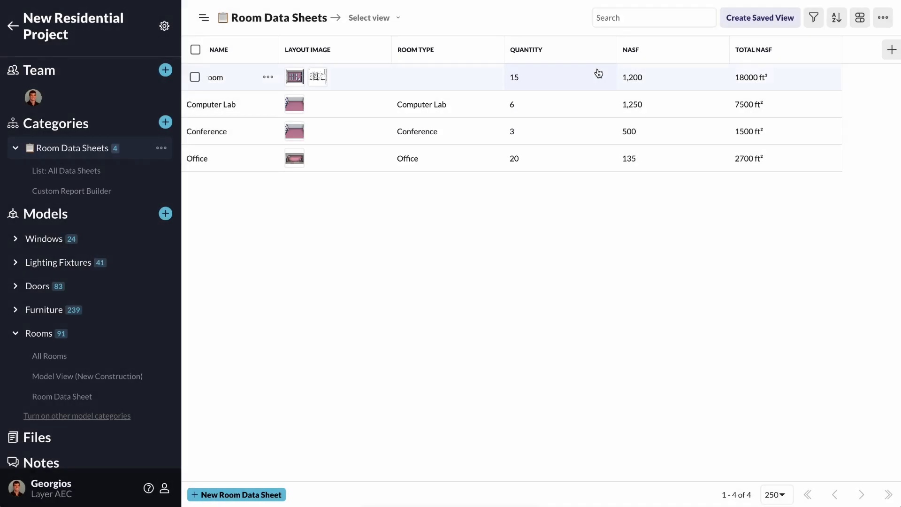
Move the Room Type field of the Room Data Sheets form to directly below the Revit Model Validation divider.
click(226, 84)
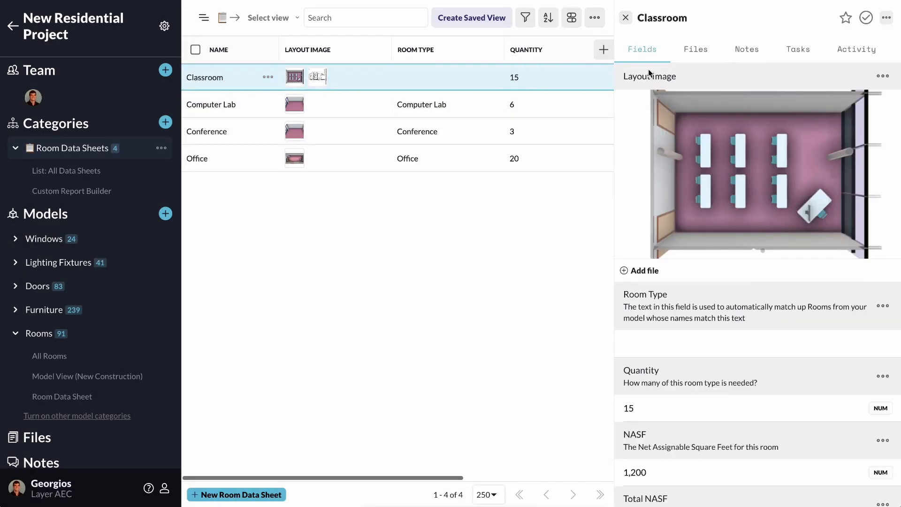
click(886, 18)
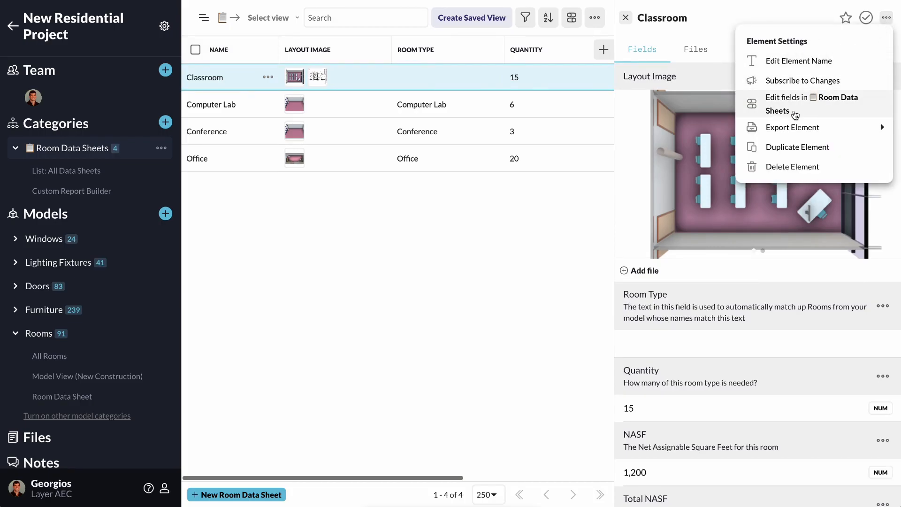
click(793, 111)
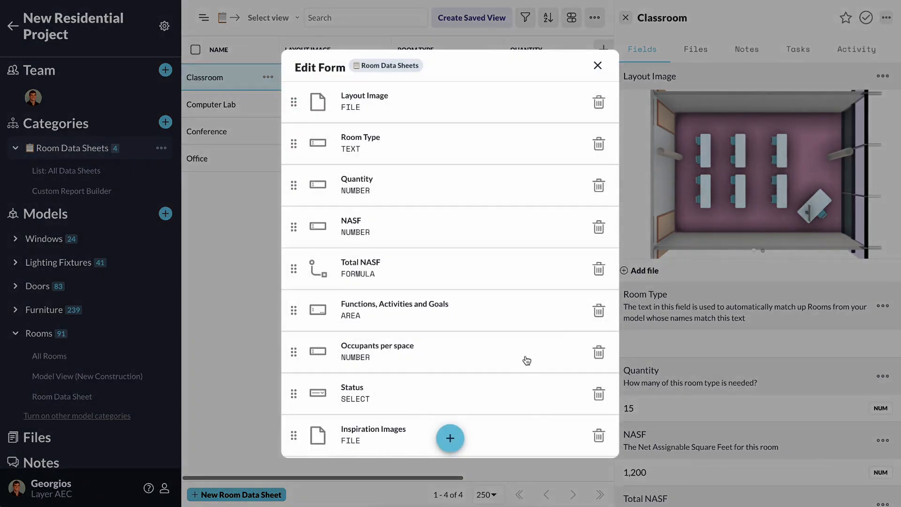
drag(297, 143, 297, 319)
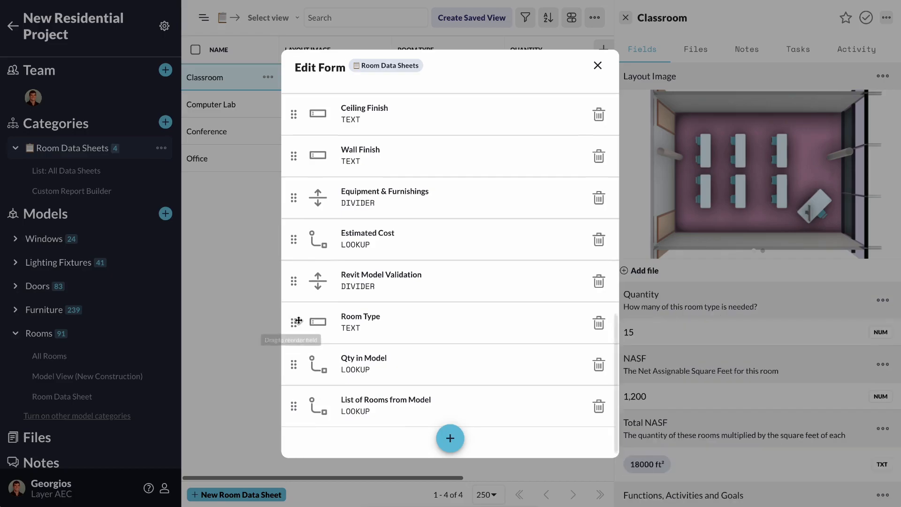
click(598, 67)
Review the Classroom data sheet's fields, from quantity and area through materials and furnishings to the Revit model validation section.
scroll(697, 353, down, 10)
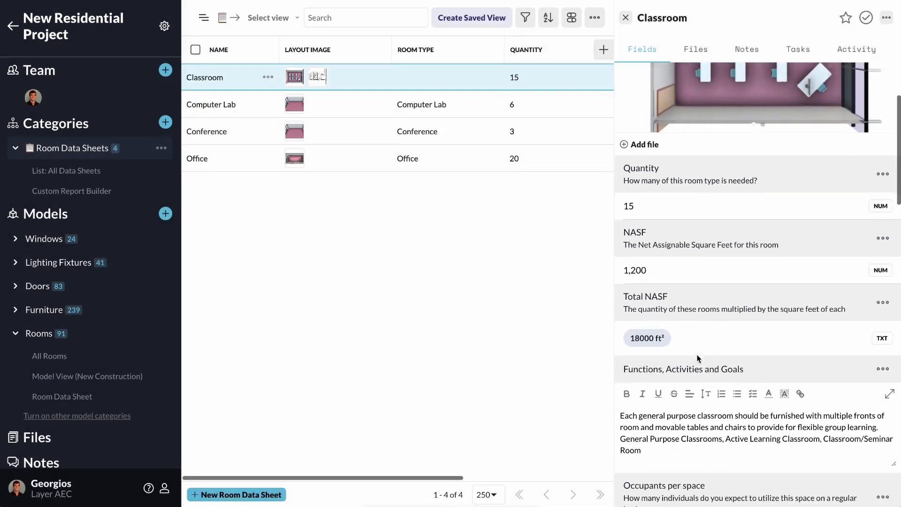
scroll(697, 354, down, 12)
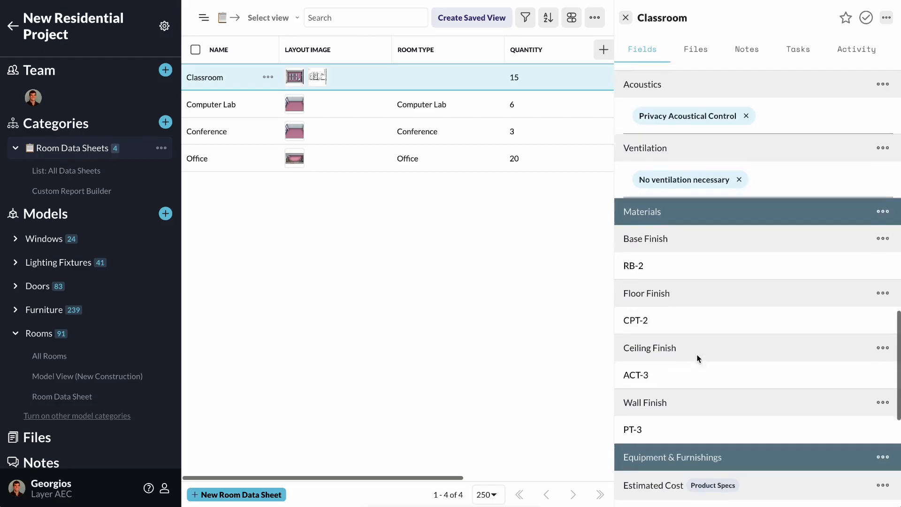
scroll(697, 354, down, 2)
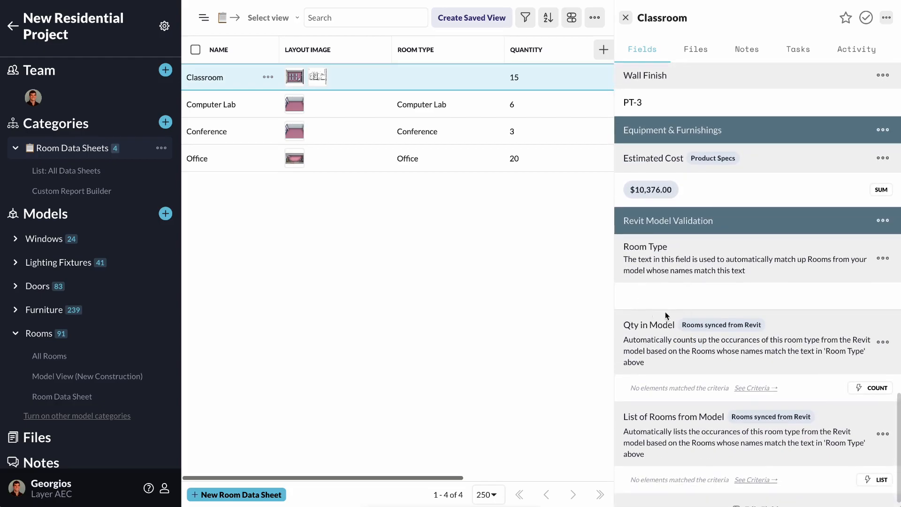
Open the All Rooms list of the Rooms model category.
click(42, 333)
click(62, 356)
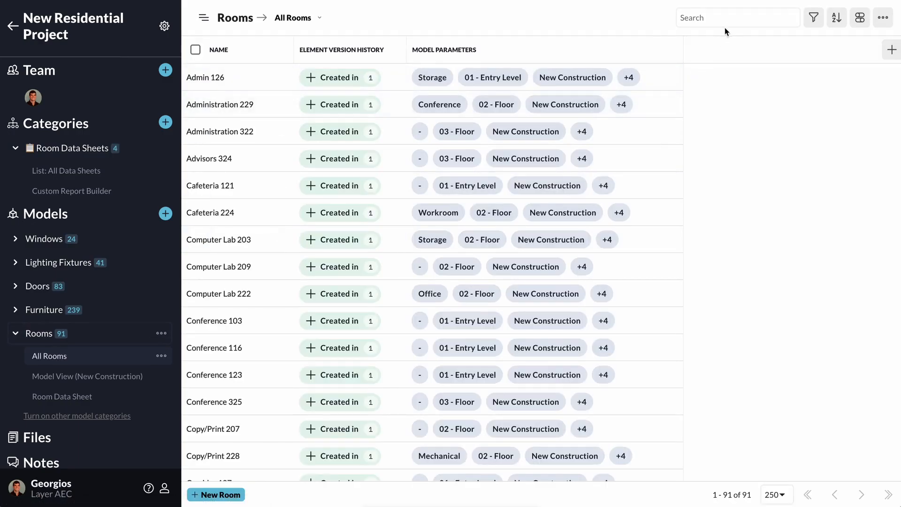
Filter the All Rooms view to rooms whose Revit Name starts with "Instruction", and save the view changes.
click(812, 18)
click(584, 117)
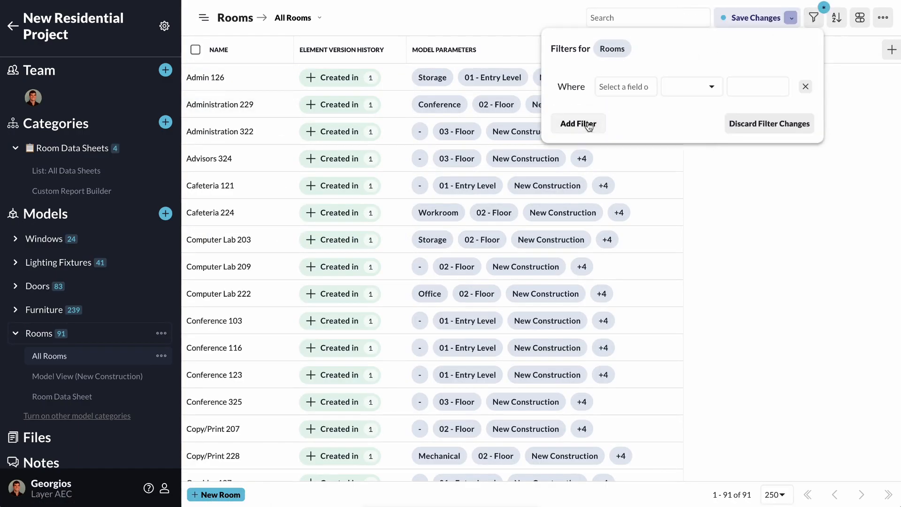
click(636, 81)
text(name)
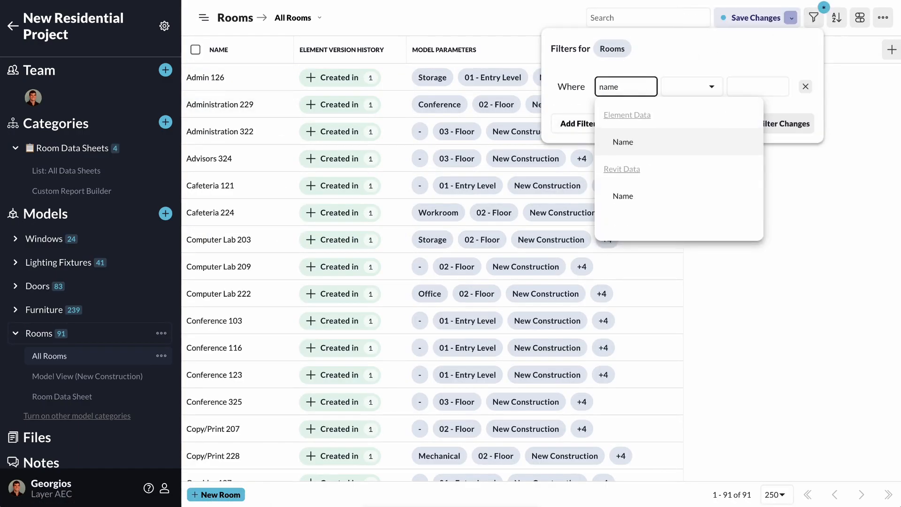
click(623, 196)
click(698, 92)
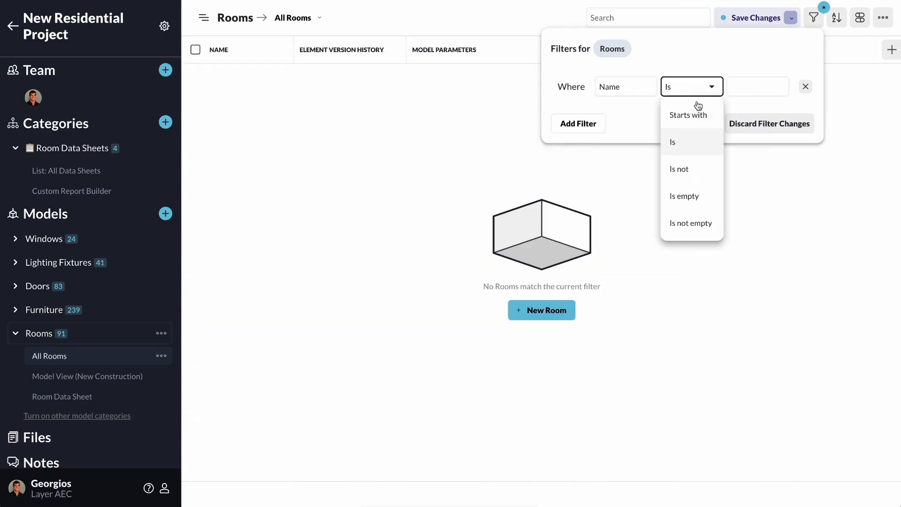
click(688, 115)
click(751, 87)
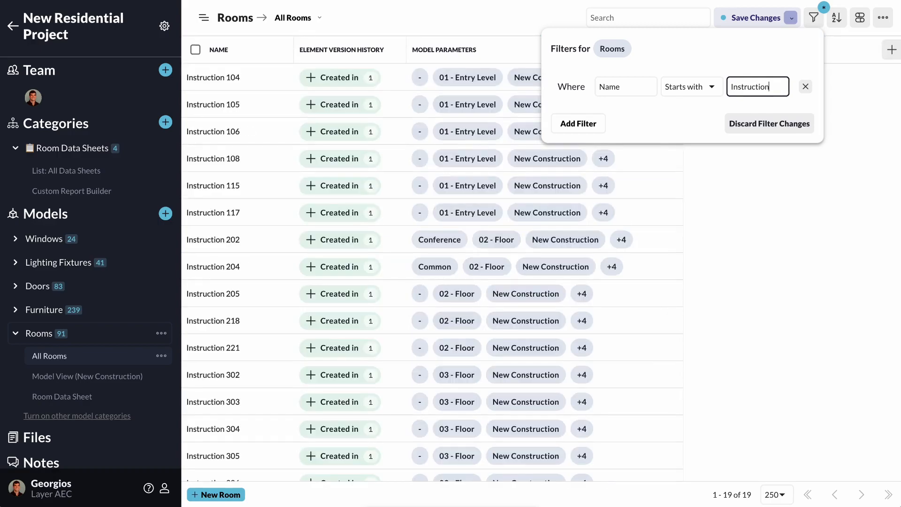
click(757, 20)
click(757, 19)
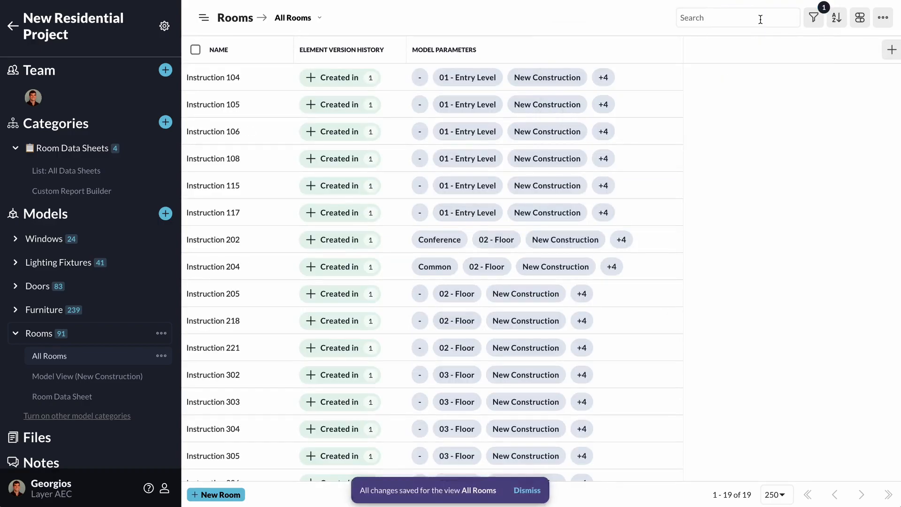
Look over the filtered rooms and review the model parameters of Instruction 104.
scroll(237, 102, down, 3)
scroll(236, 102, up, 2)
scroll(236, 103, up, 1)
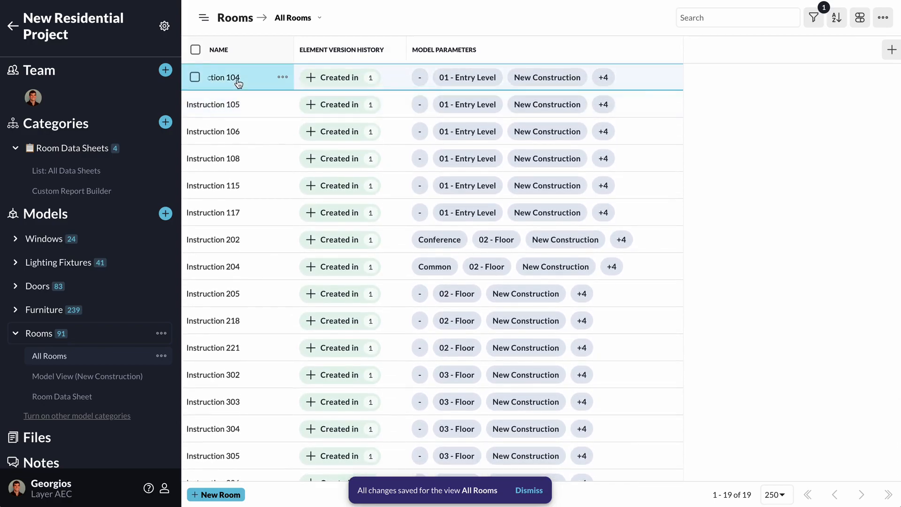
click(238, 82)
scroll(720, 353, down, 2)
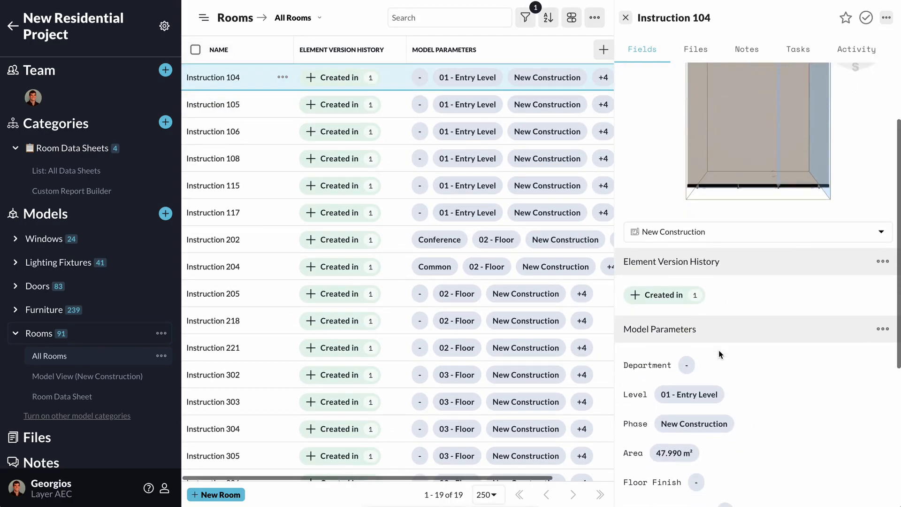
scroll(719, 350, down, 4)
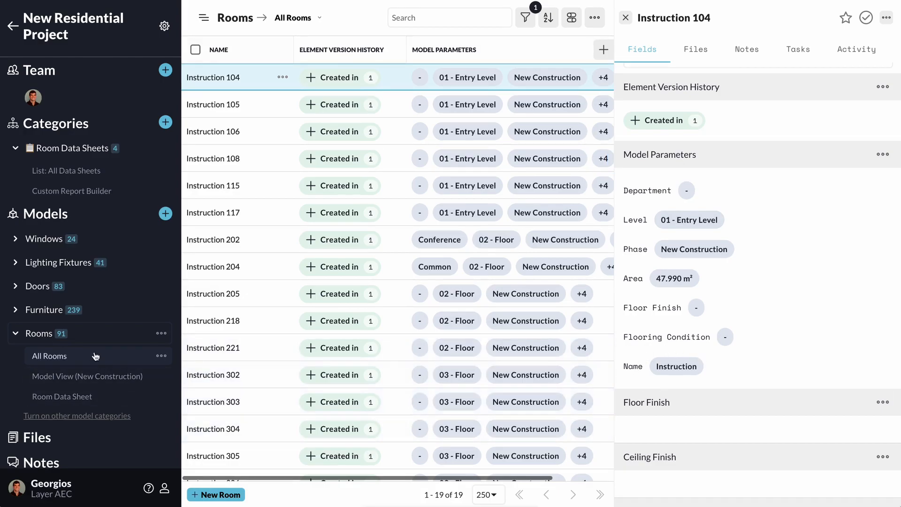
Set the Room Type of the Classroom sheet in Room Data Sheets to "Instruction".
click(72, 148)
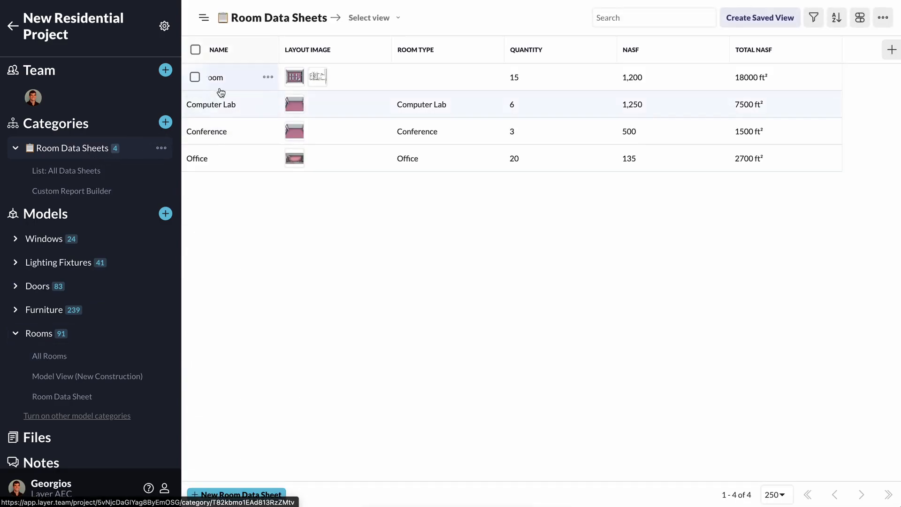
click(226, 88)
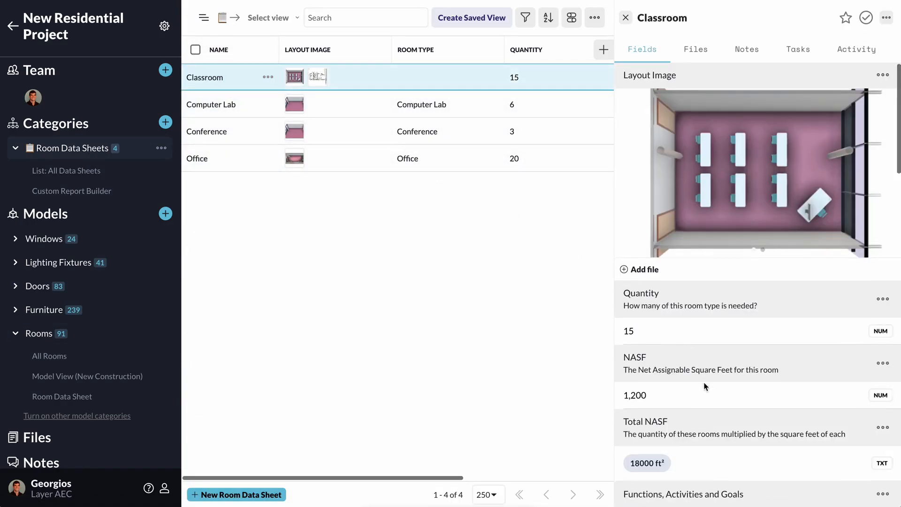
scroll(704, 386, down, 15)
scroll(704, 386, down, 12)
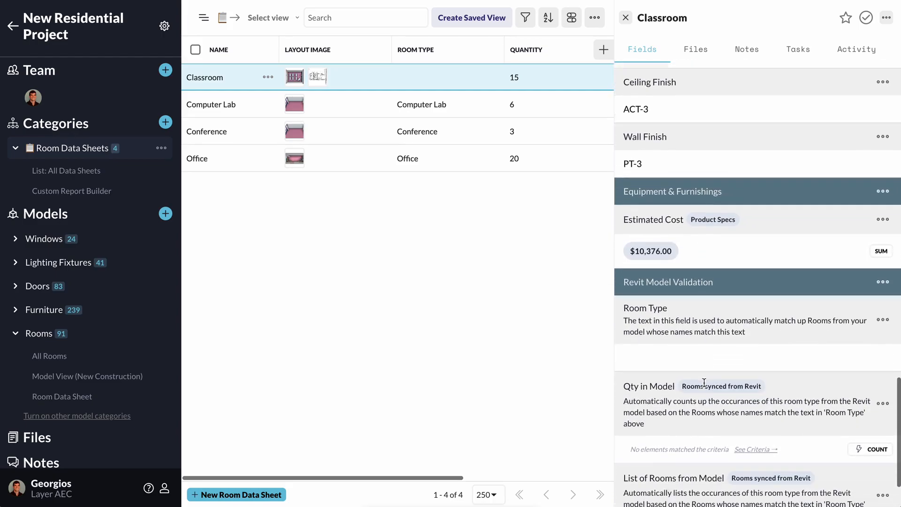
scroll(704, 383, down, 1)
click(679, 304)
text(I)
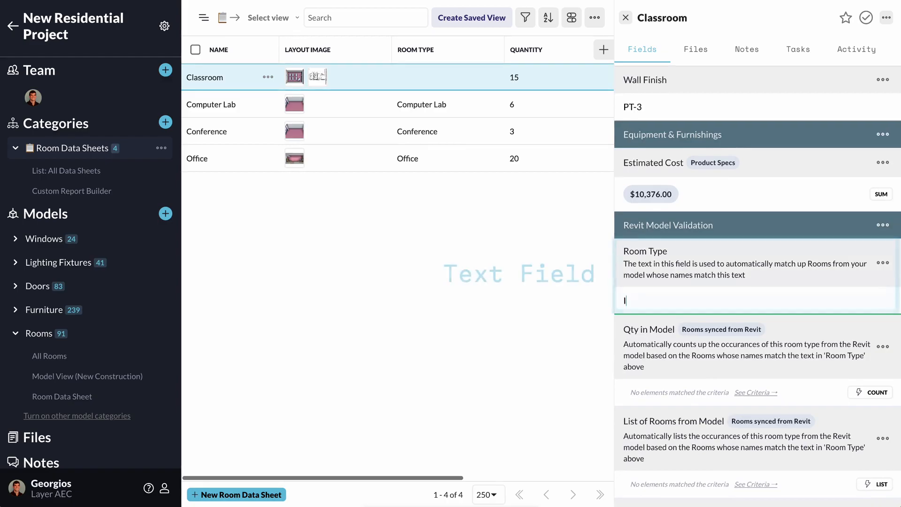
text(nstruction)
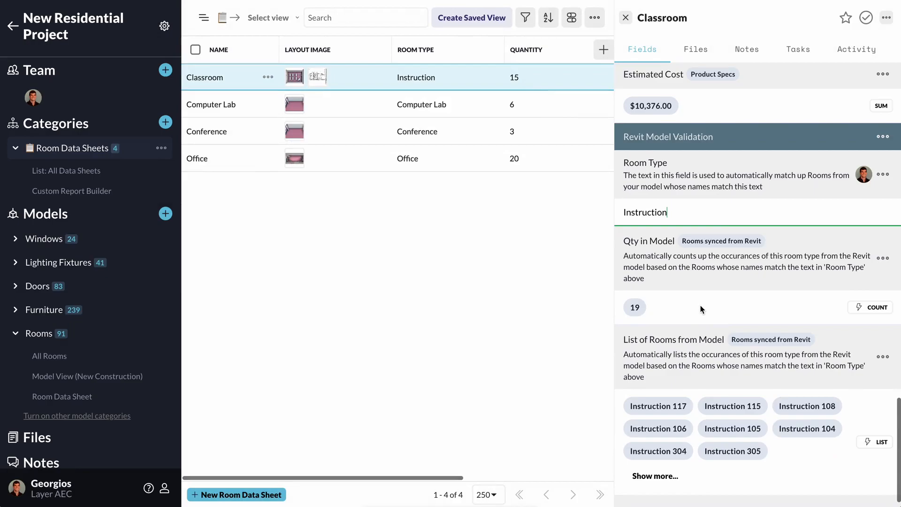
Examine the Classroom sheet's Qty in Model field and the fully expanded List of Rooms from Model.
scroll(700, 305, down, 1)
scroll(665, 303, down, 1)
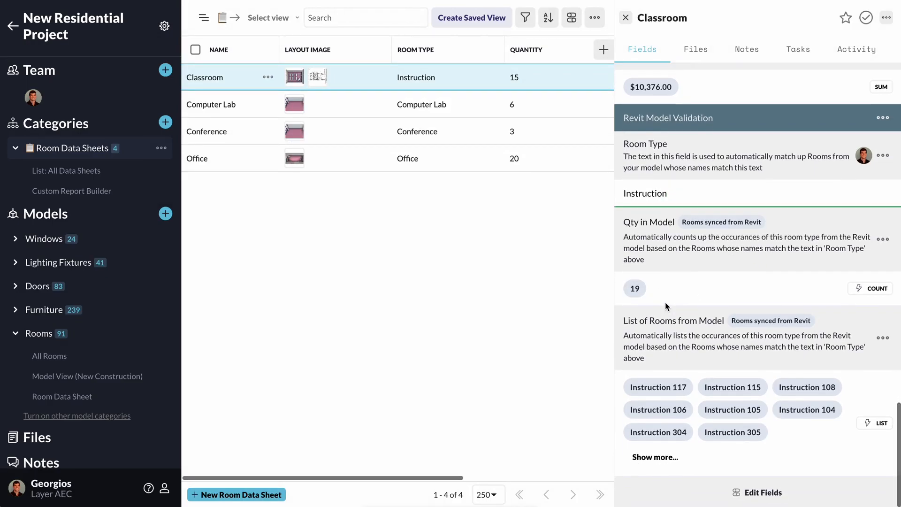
click(656, 457)
scroll(663, 453, down, 2)
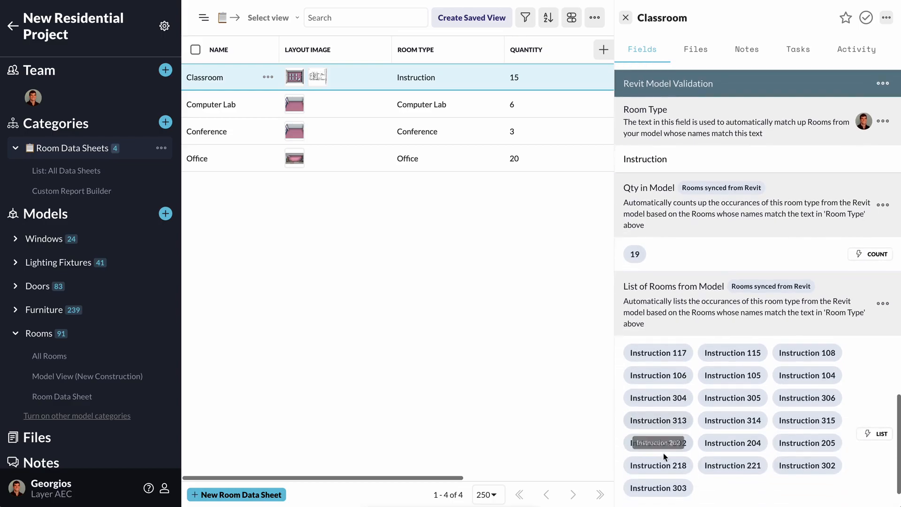
scroll(663, 453, down, 2)
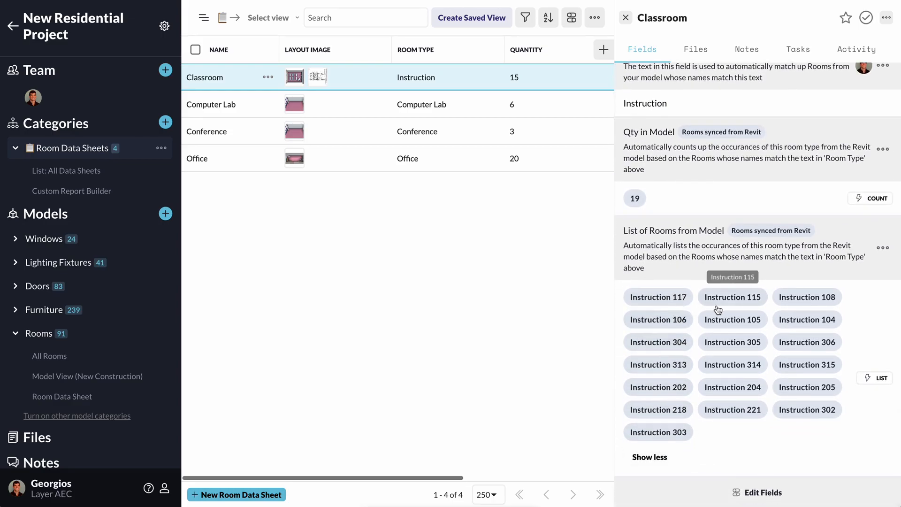
Start a new Lookup field in the Room Data Sheets form, named "Areas from REVIT", with the Automatic lookup type.
click(754, 493)
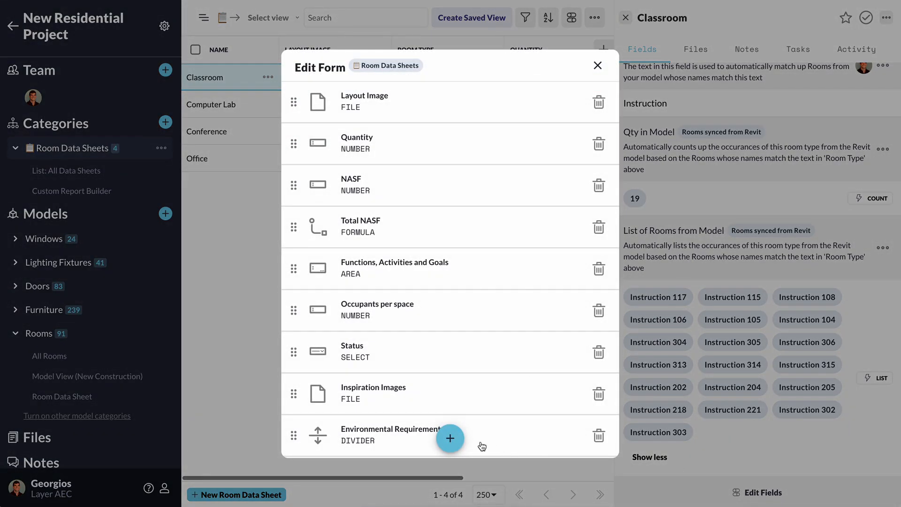
click(450, 438)
scroll(427, 416, down, 3)
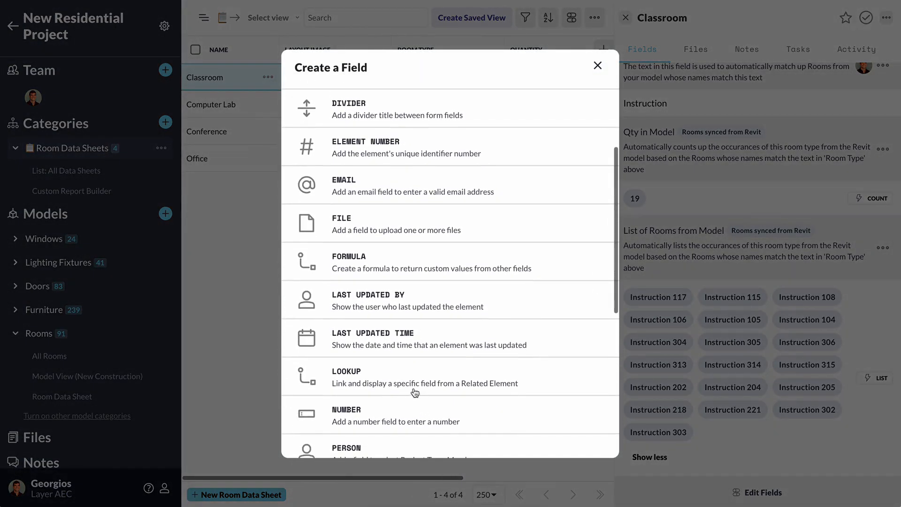
click(410, 383)
text(Area)
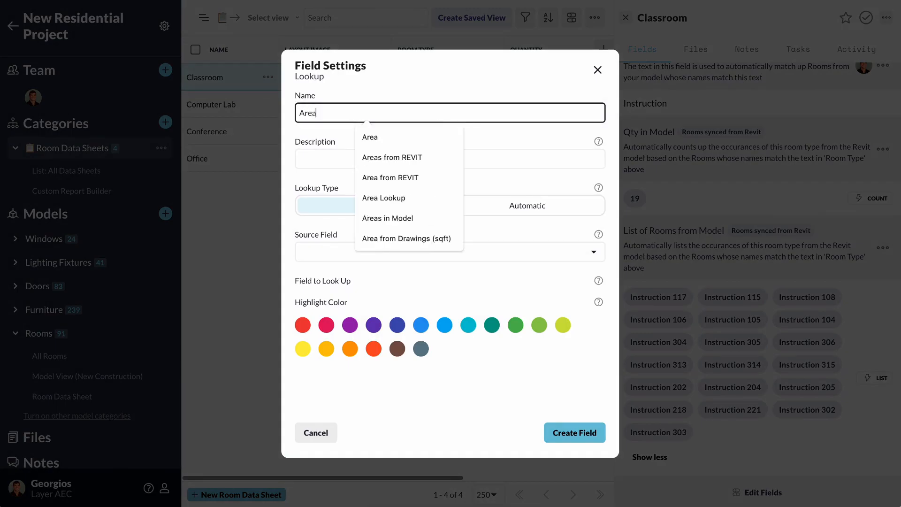
text(s)
click(402, 139)
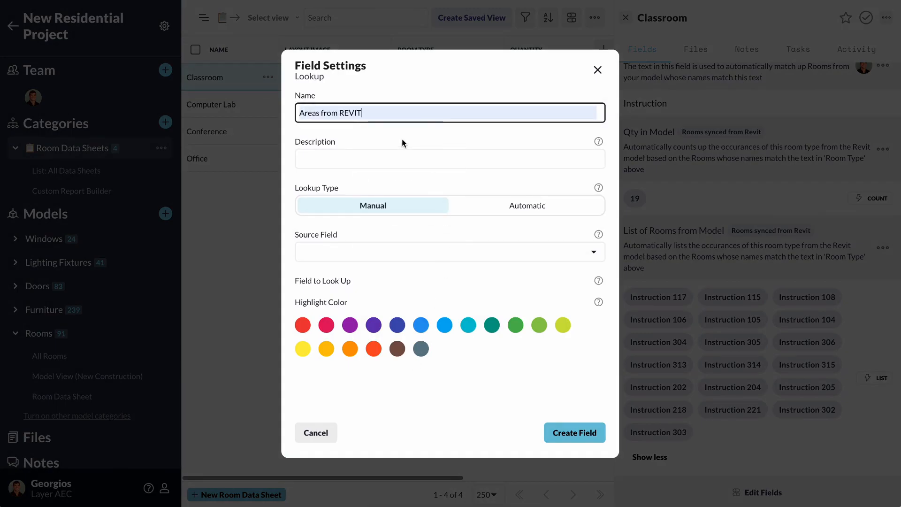
click(500, 207)
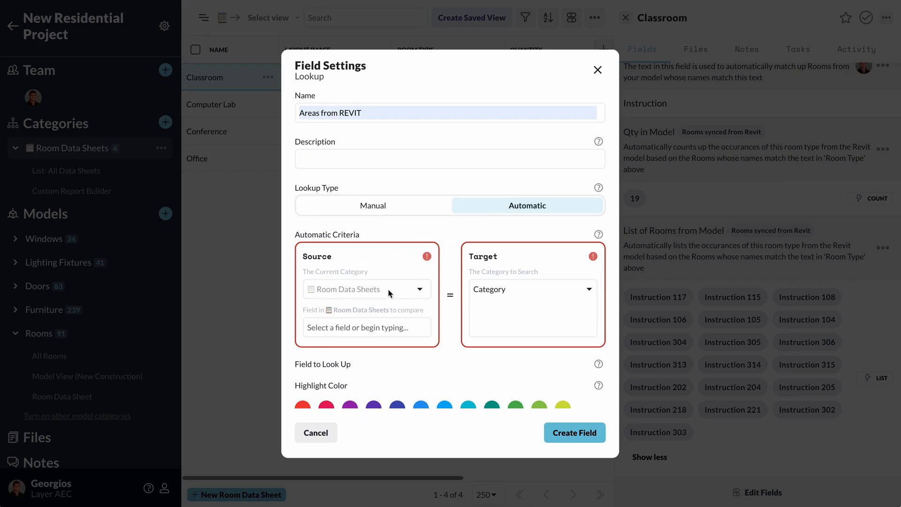
Choose Room Type as the source field to compare in the automatic lookup criteria.
click(359, 325)
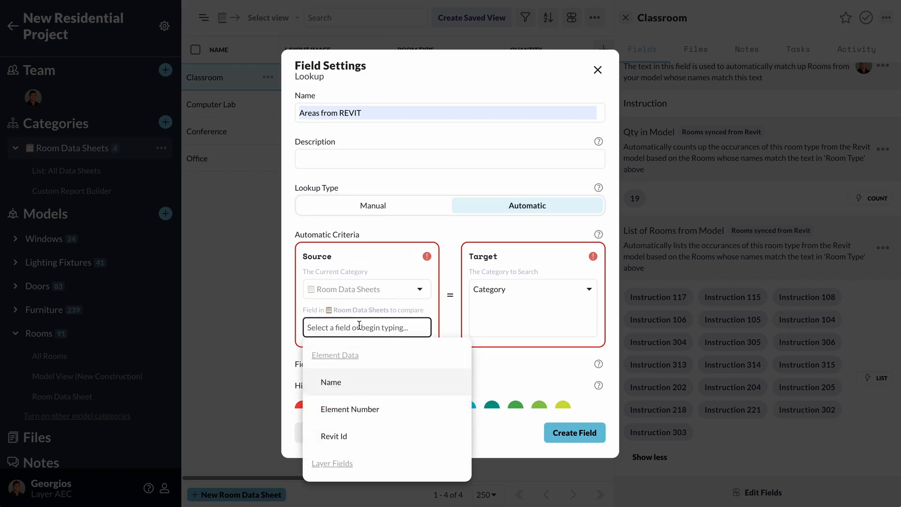
scroll(365, 384, down, 8)
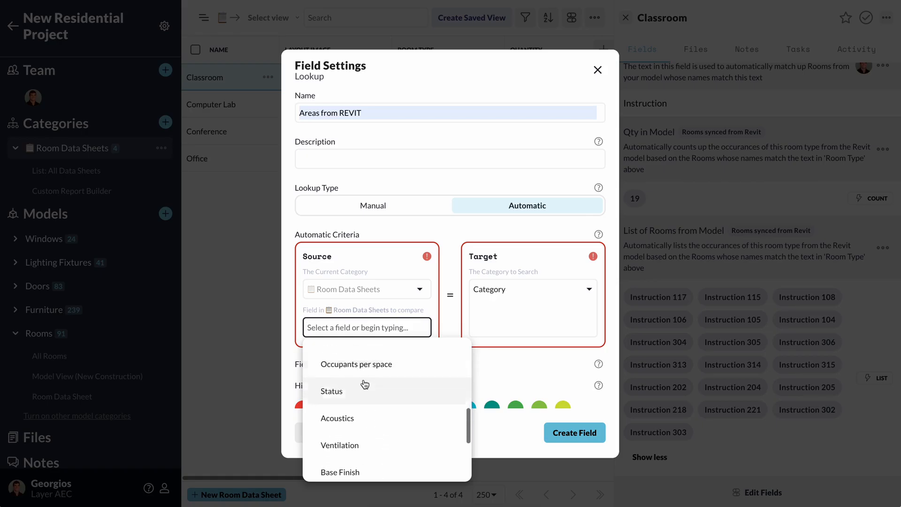
scroll(365, 384, down, 2)
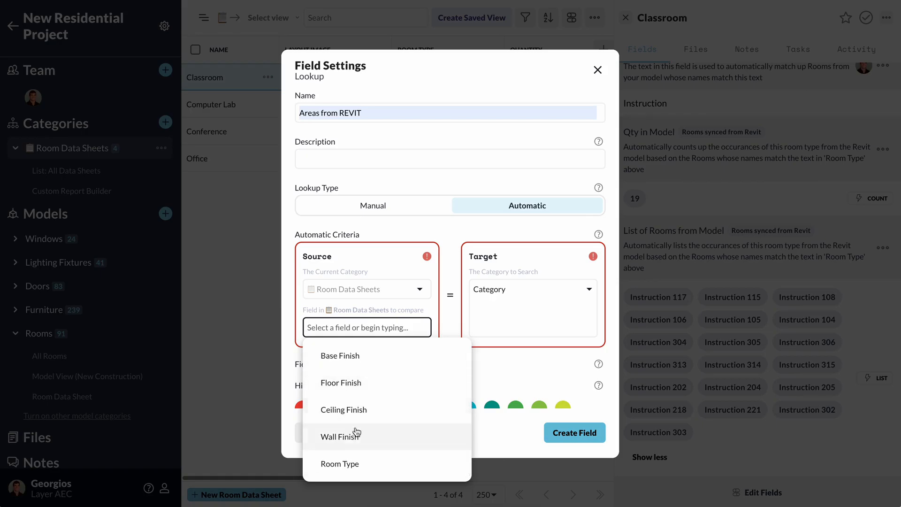
click(350, 464)
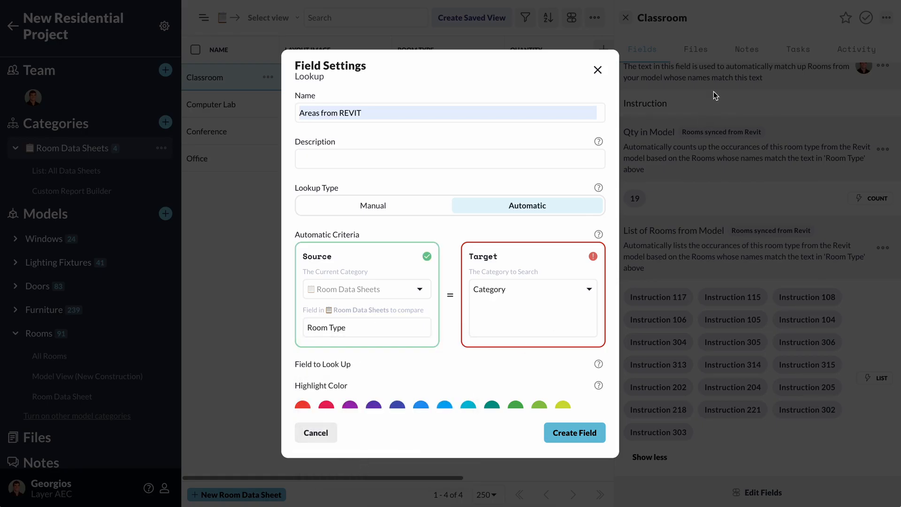
Set the lookup's target category to Rooms and its field to compare to the Name model parameter.
click(510, 290)
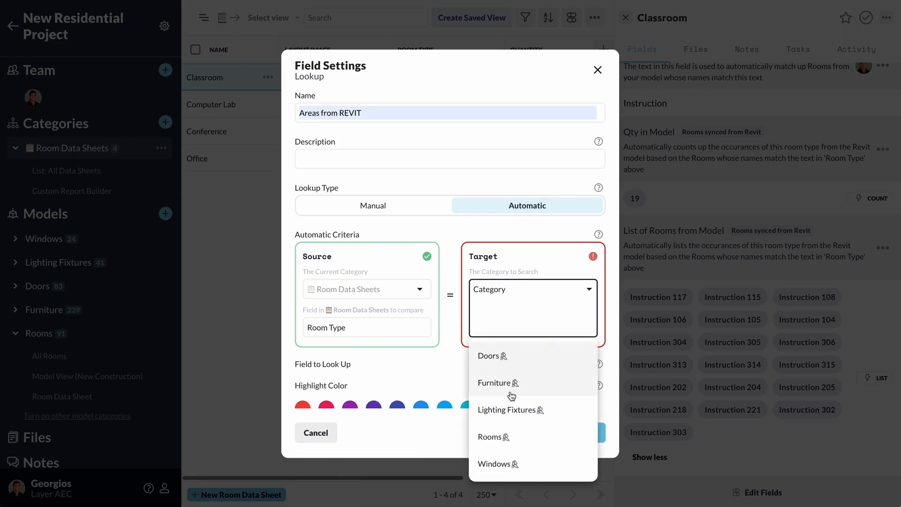
click(505, 435)
click(522, 331)
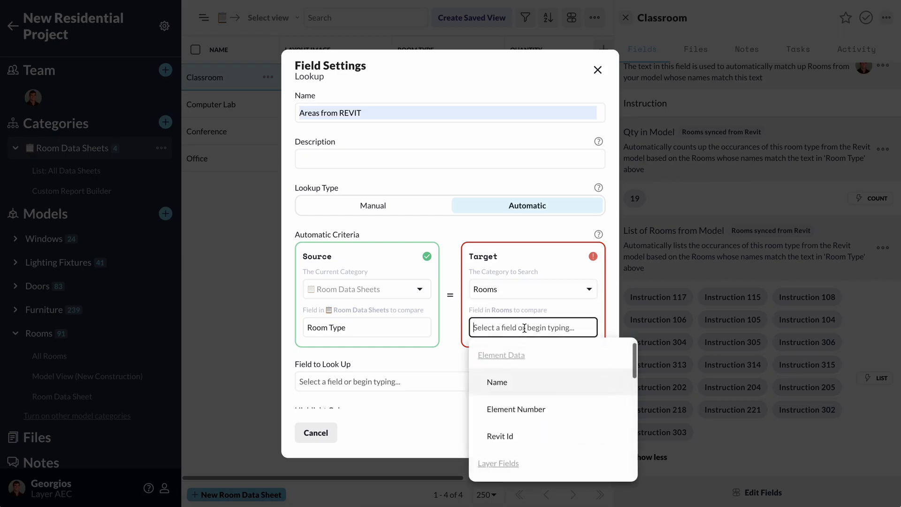
scroll(526, 397, down, 2)
scroll(526, 397, down, 2)
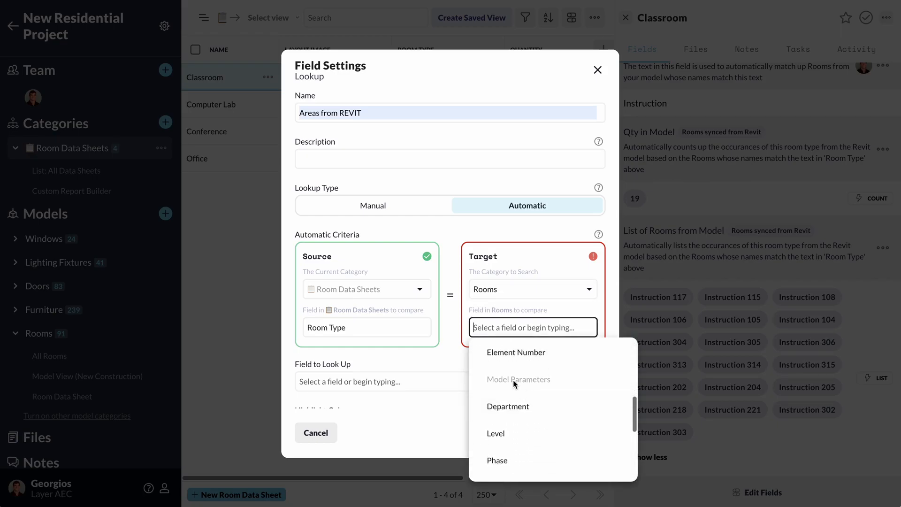
scroll(515, 380, down, 4)
scroll(516, 382, down, 1)
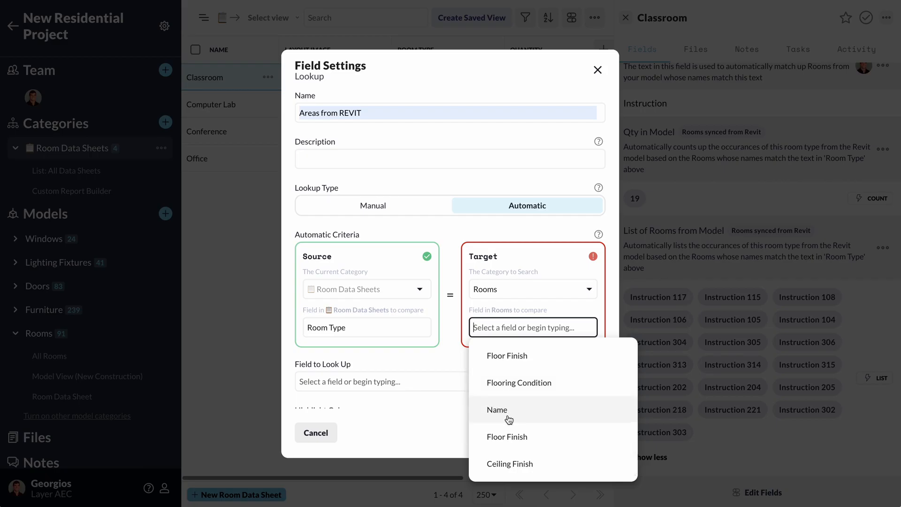
click(498, 414)
Choose Area as the field to look up and create the Areas from REVIT field.
scroll(459, 382, down, 1)
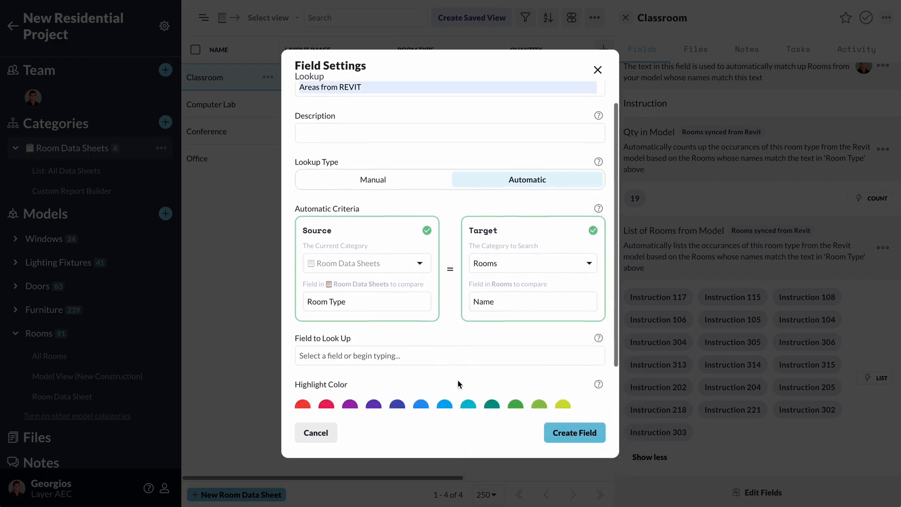
click(447, 356)
scroll(435, 397, down, 2)
scroll(432, 402, down, 7)
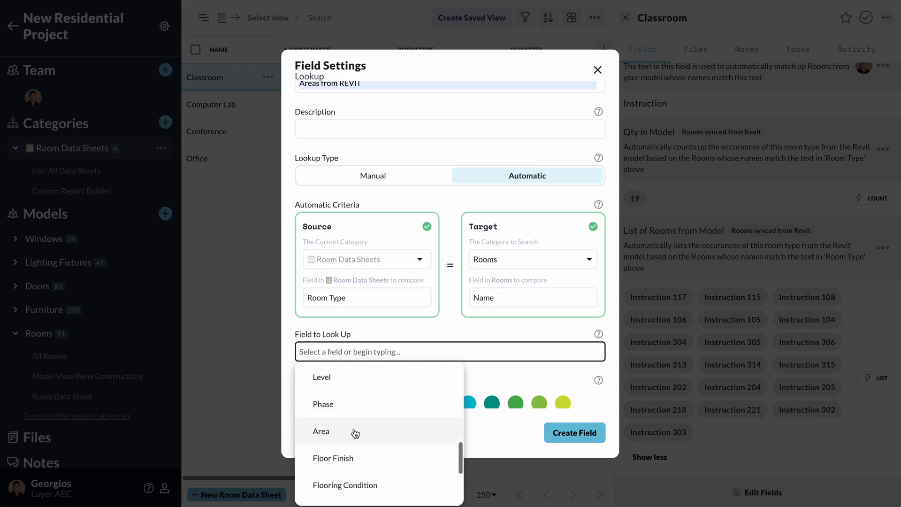
scroll(345, 436, down, 3)
scroll(345, 436, up, 3)
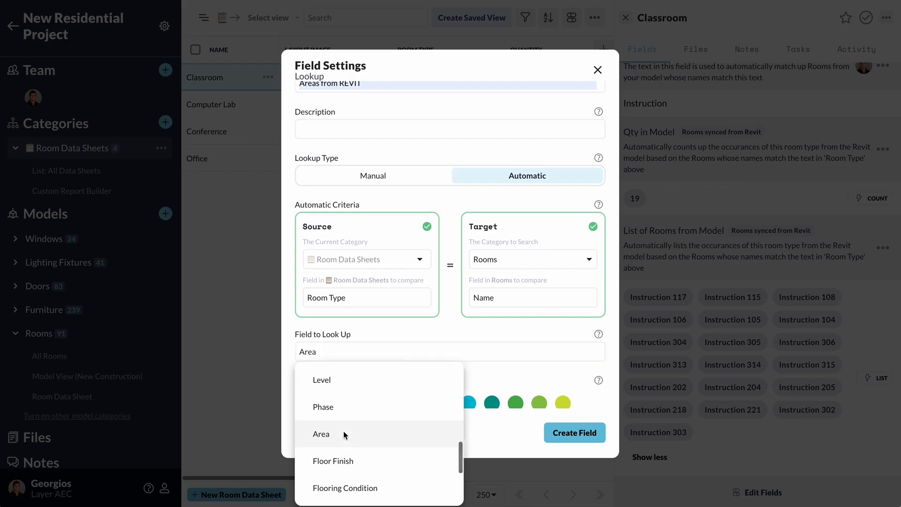
click(345, 436)
click(588, 438)
Expand the Classroom sheet's Areas from REVIT list and check which room the first areas belong to.
scroll(647, 437, down, 2)
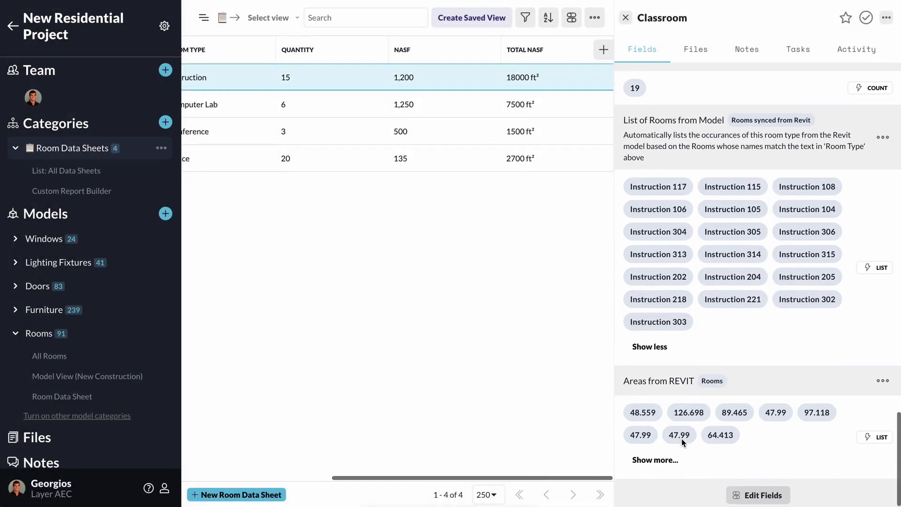
mouse_move(650, 419)
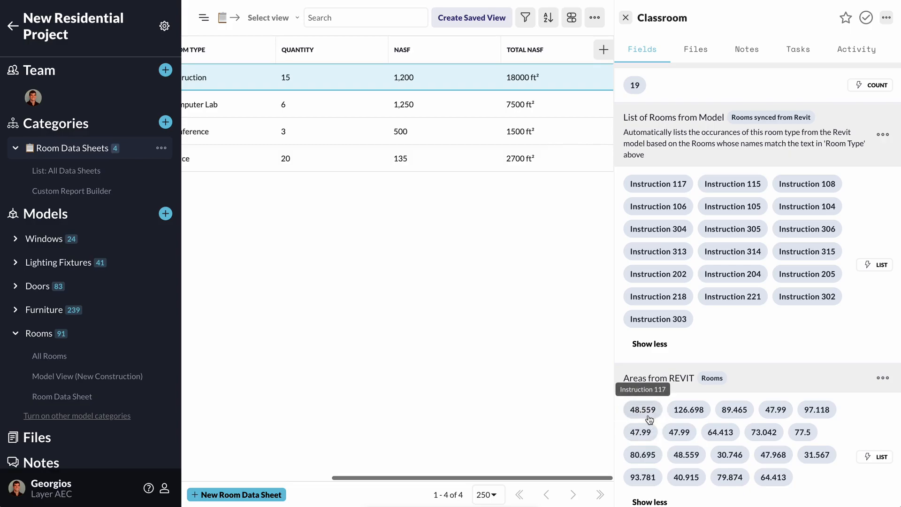
mouse_move(678, 417)
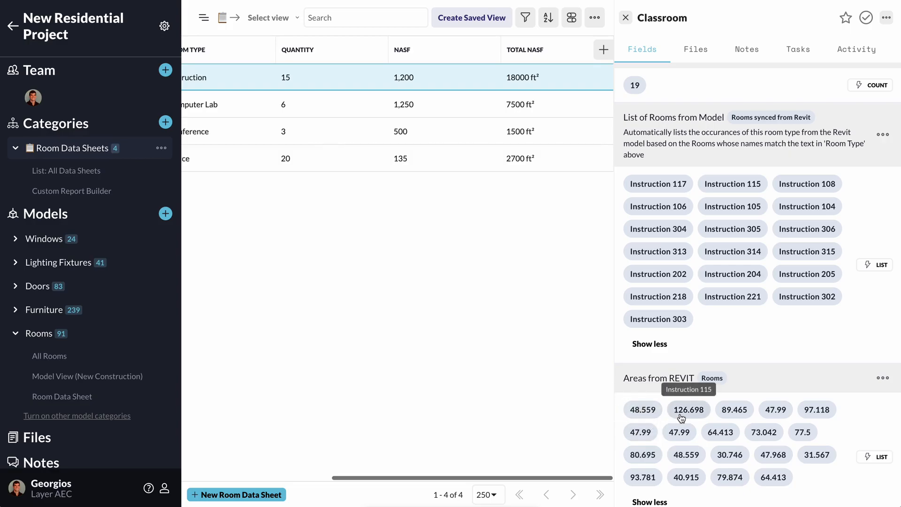
Check which rooms the remaining areas in the first row of the Areas from REVIT list belong to.
mouse_move(721, 417)
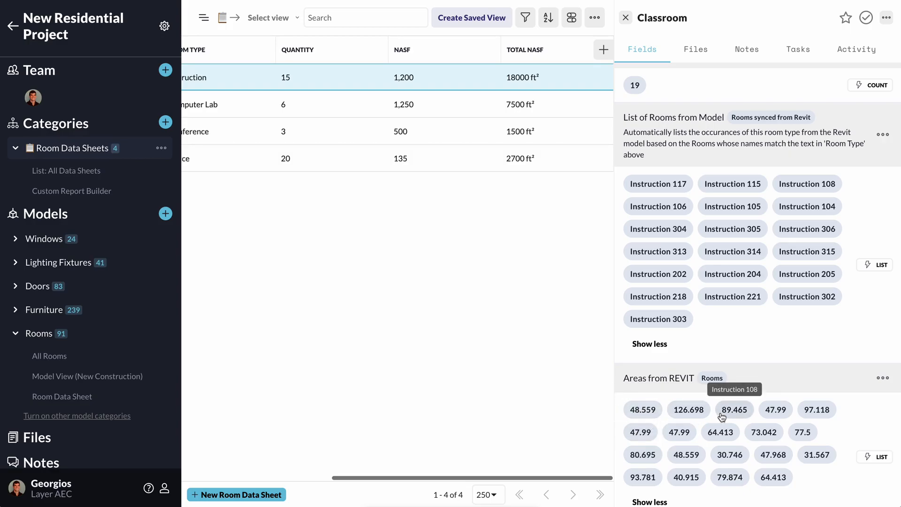
mouse_move(777, 412)
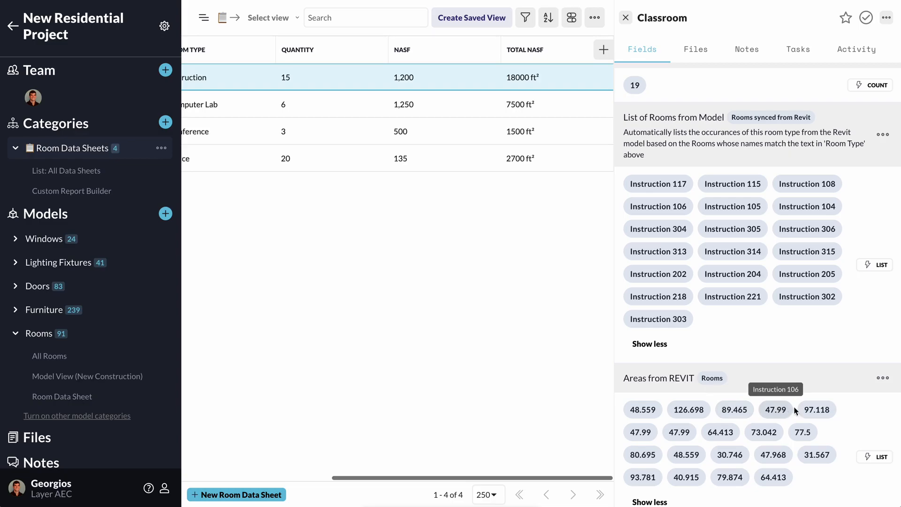
mouse_move(817, 412)
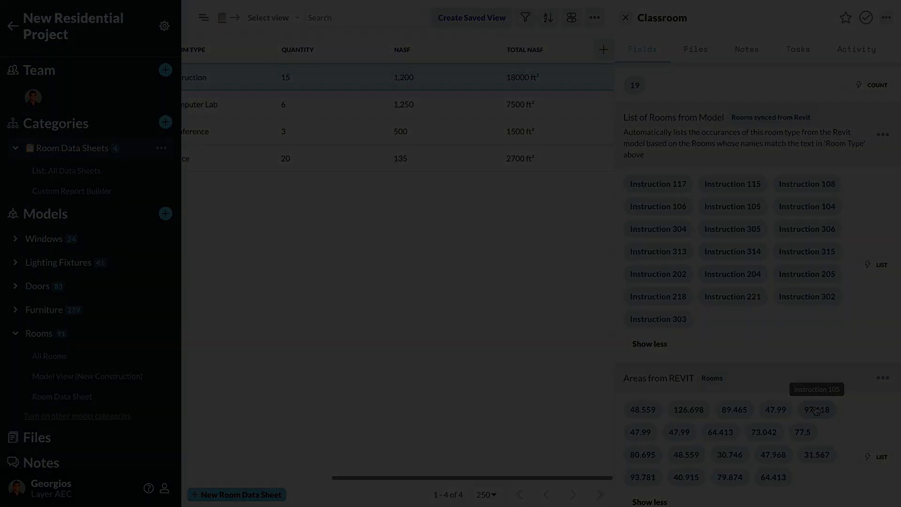
scroll(106, 194, down, 1)
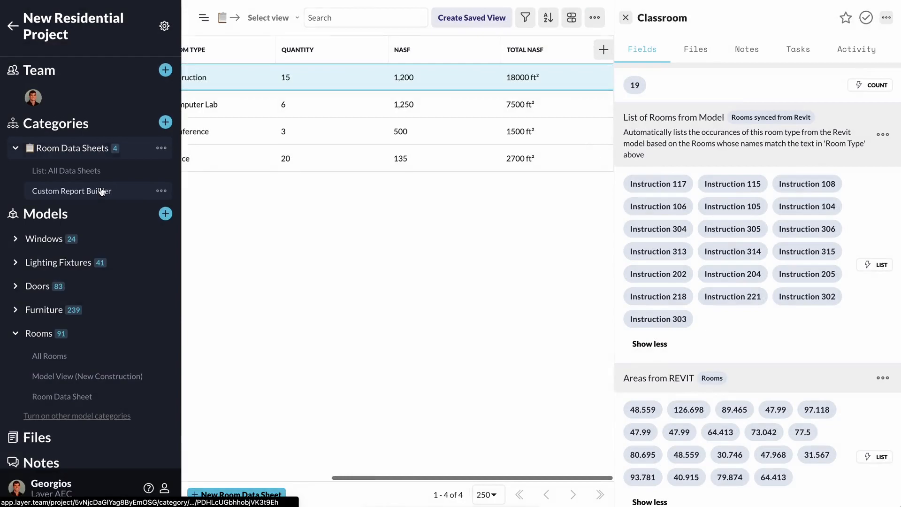
Edit the Room Data Sheets' Custom Report Builder view and place the Areas from REVIT field below the divider under the inspiration image.
click(101, 190)
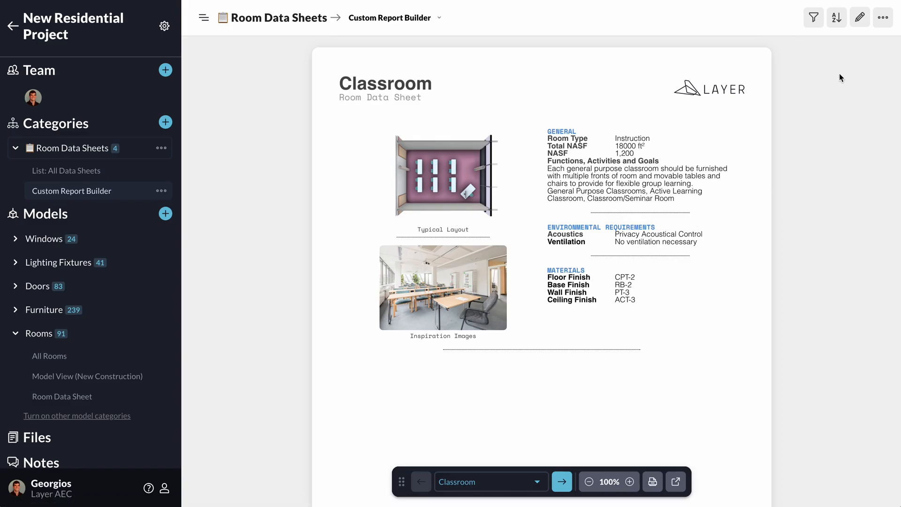
click(859, 17)
scroll(809, 369, down, 2)
scroll(808, 371, down, 10)
scroll(807, 376, down, 5)
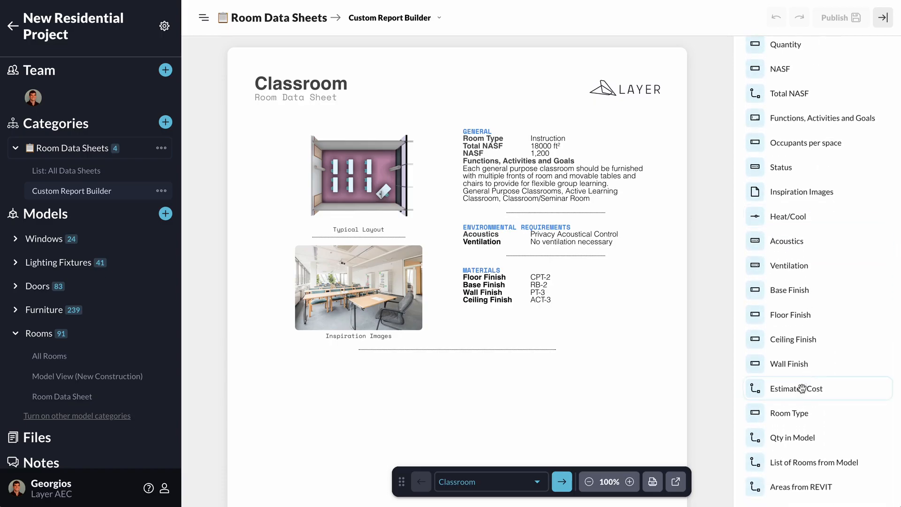
drag(776, 485, 412, 276)
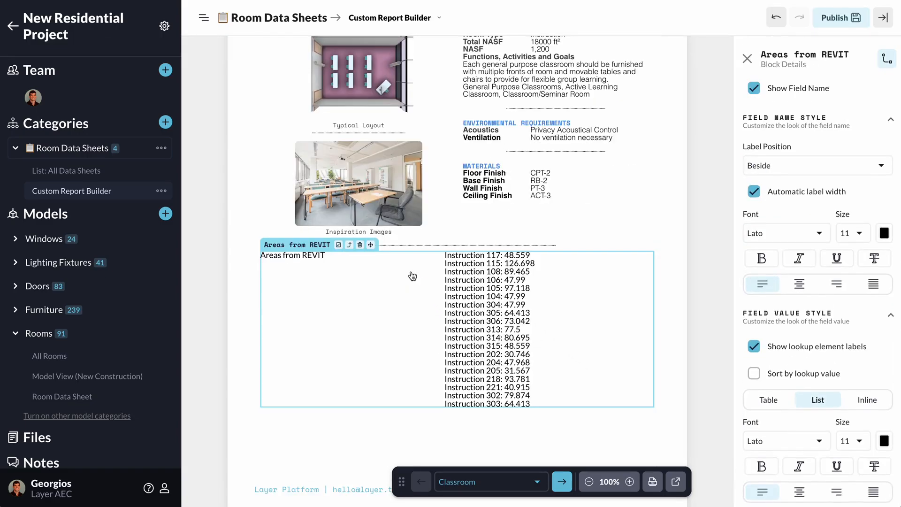
Hide the field name of the Areas from REVIT block and publish the report, leaving edit mode.
click(754, 89)
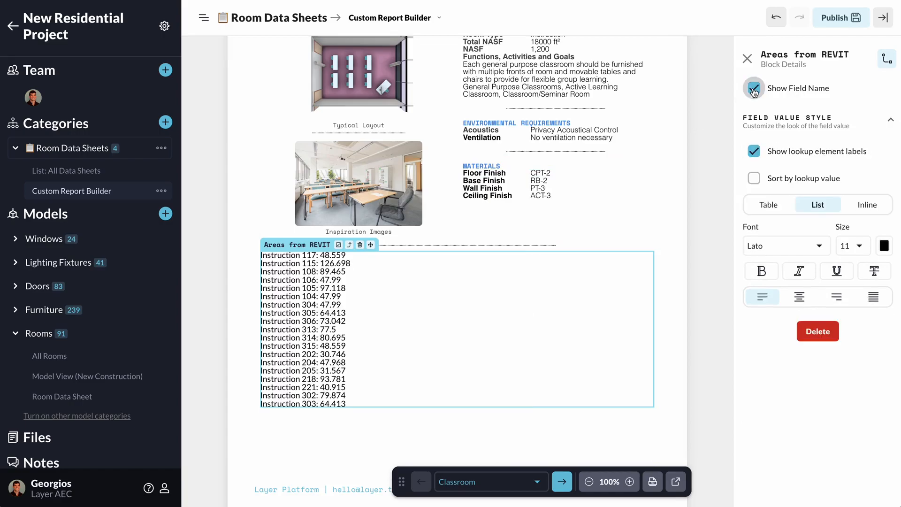
click(747, 59)
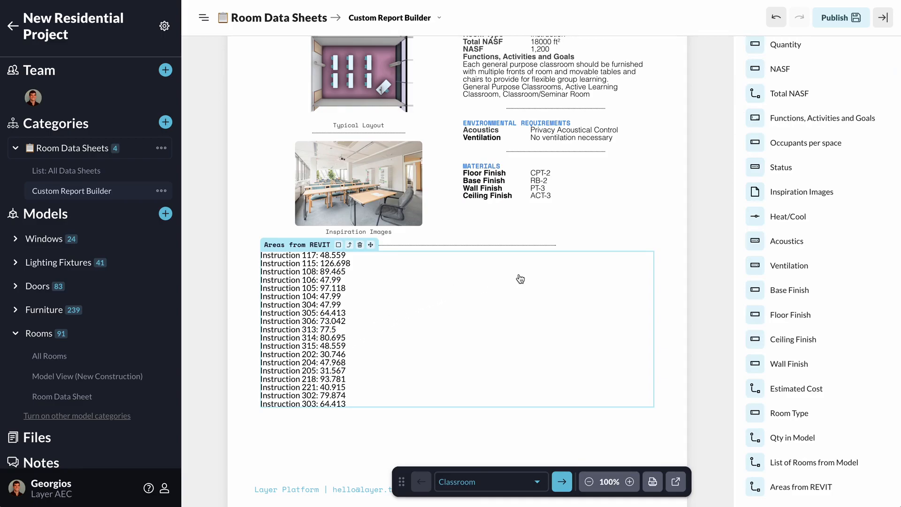
scroll(554, 276, up, 3)
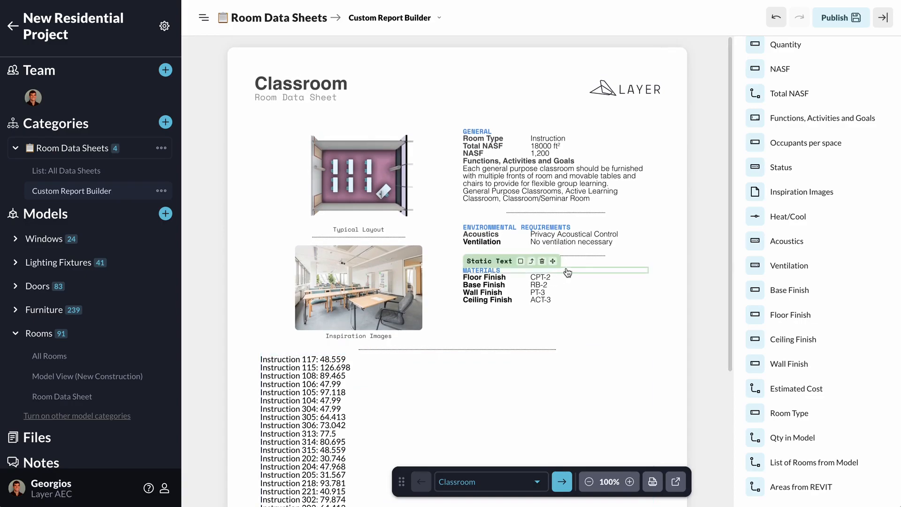
click(838, 21)
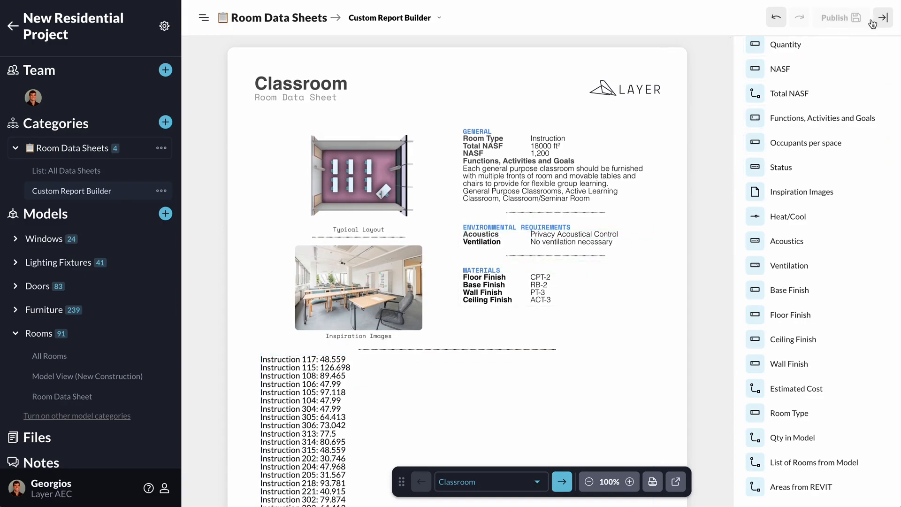
click(883, 19)
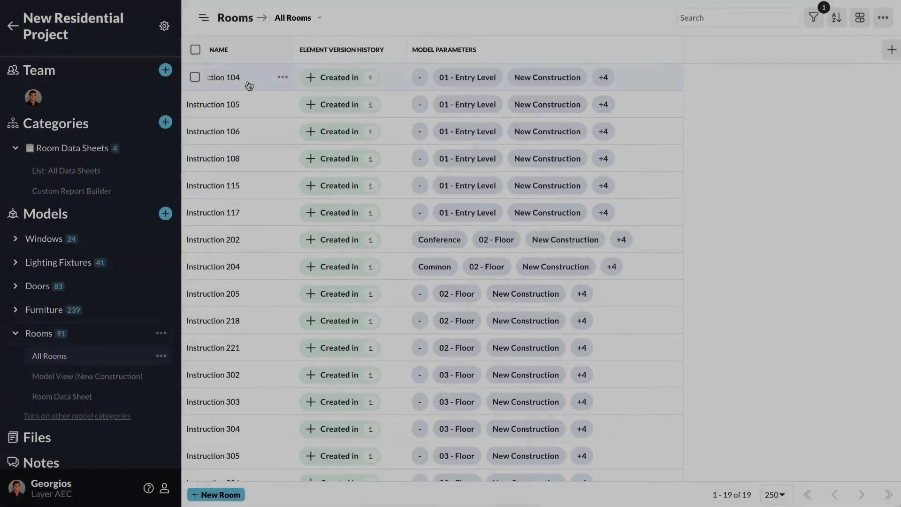
Open room Instruction 104 and begin a new Spatial Relationships field in the Rooms form.
click(247, 79)
scroll(732, 367, down, 6)
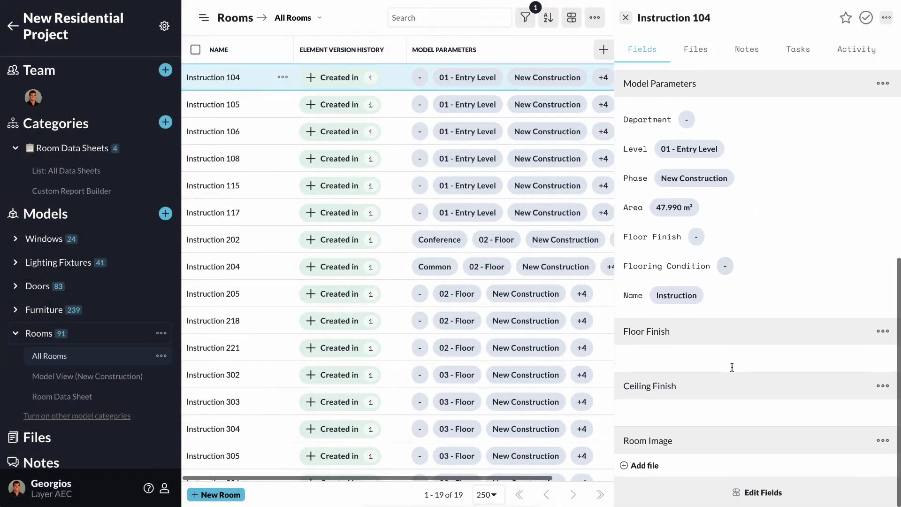
click(761, 493)
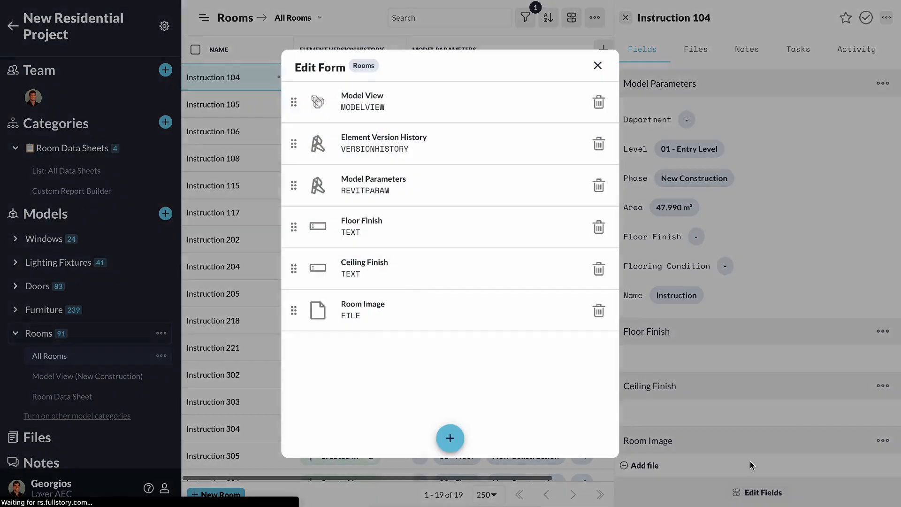
click(453, 436)
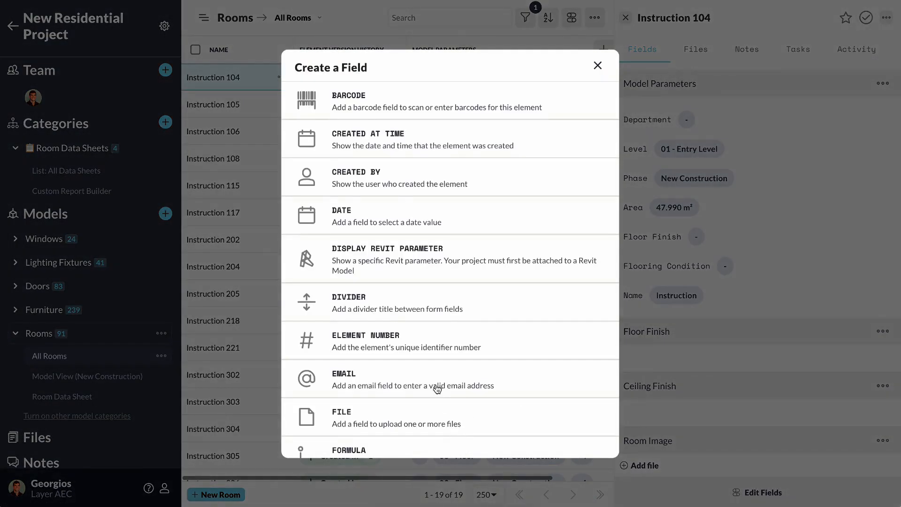
scroll(435, 385, down, 5)
scroll(435, 385, down, 8)
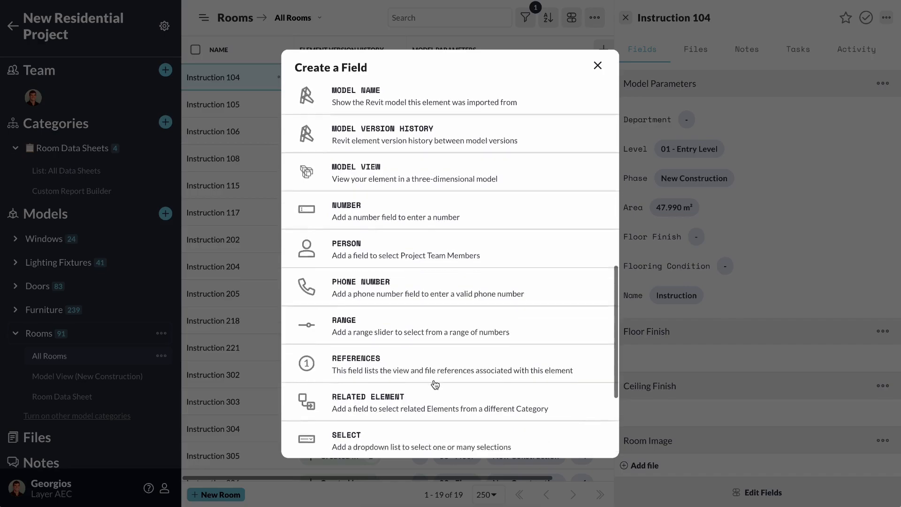
click(434, 353)
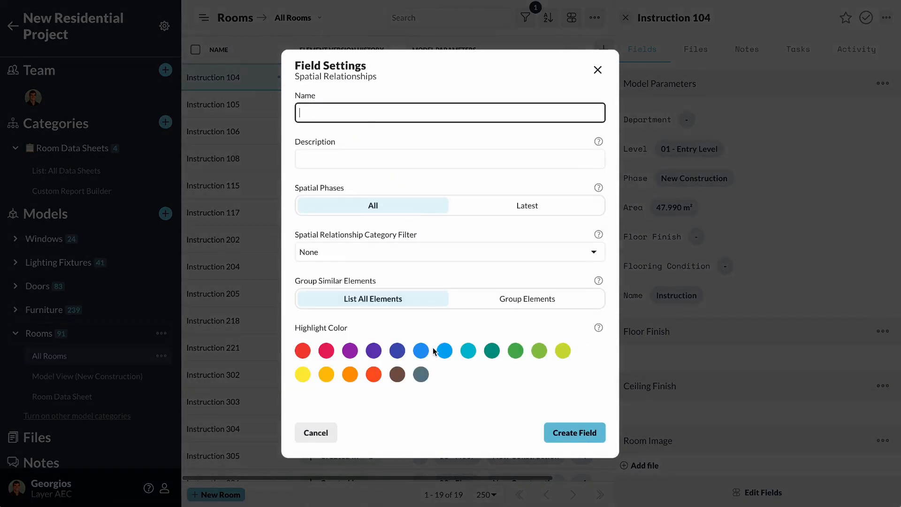
Name the spatial relationships field Furniture Items, filter it to the Furniture category and create it.
text(Furniture from Product Specs)
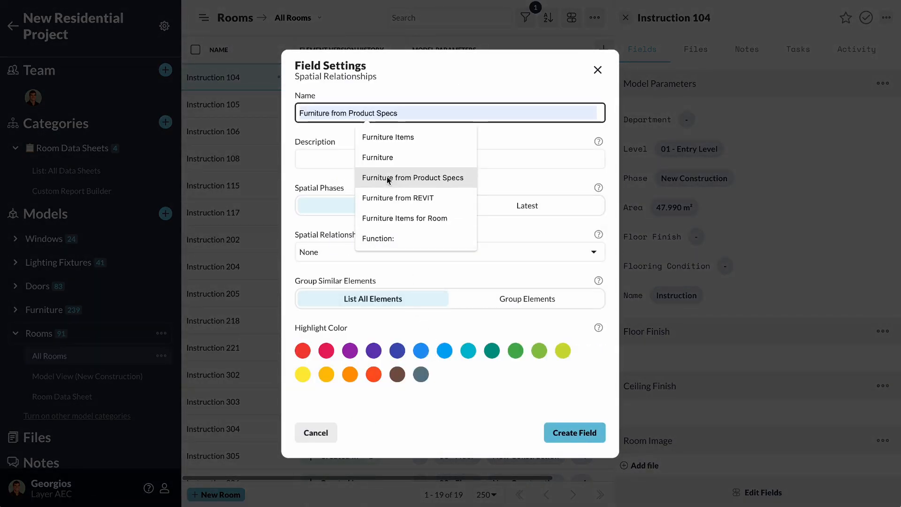
click(388, 137)
click(379, 257)
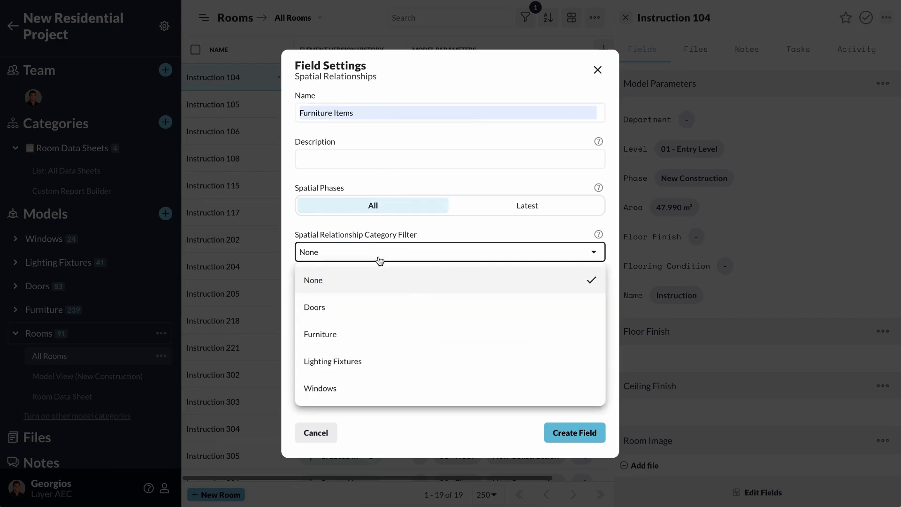
click(357, 343)
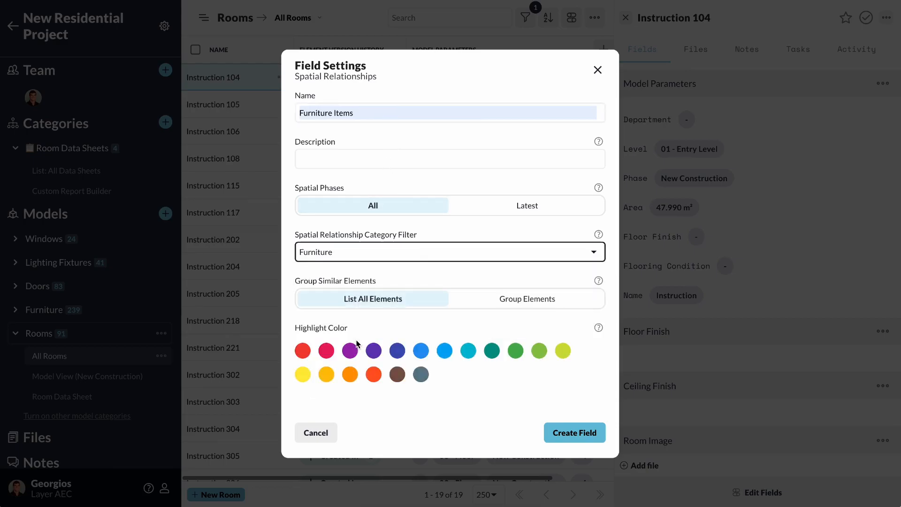
click(568, 433)
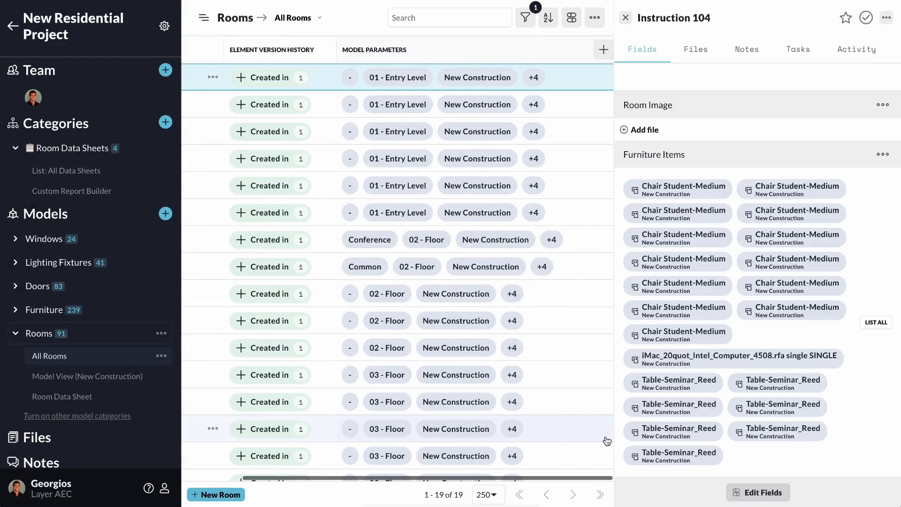
Open room Instruction 105 and examine the furniture listed in its Furniture Items field.
scroll(287, 113, left, 2)
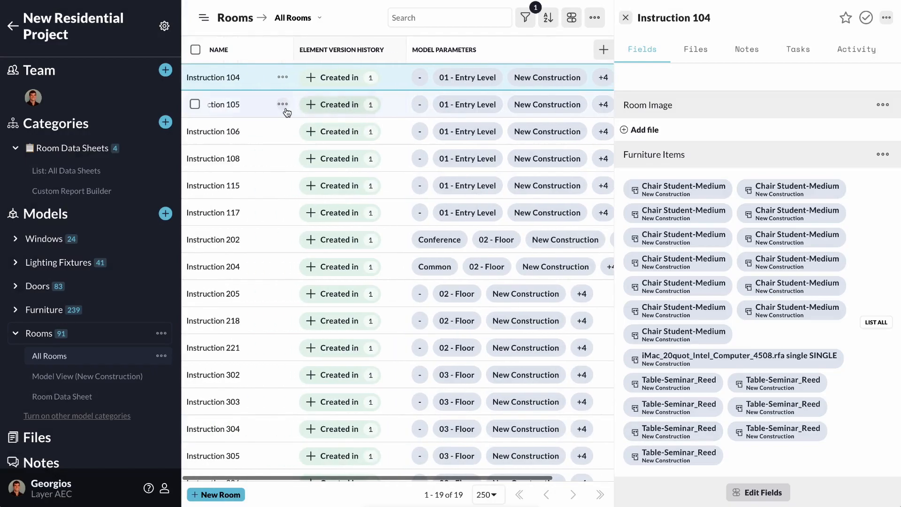
click(284, 109)
scroll(730, 412, down, 5)
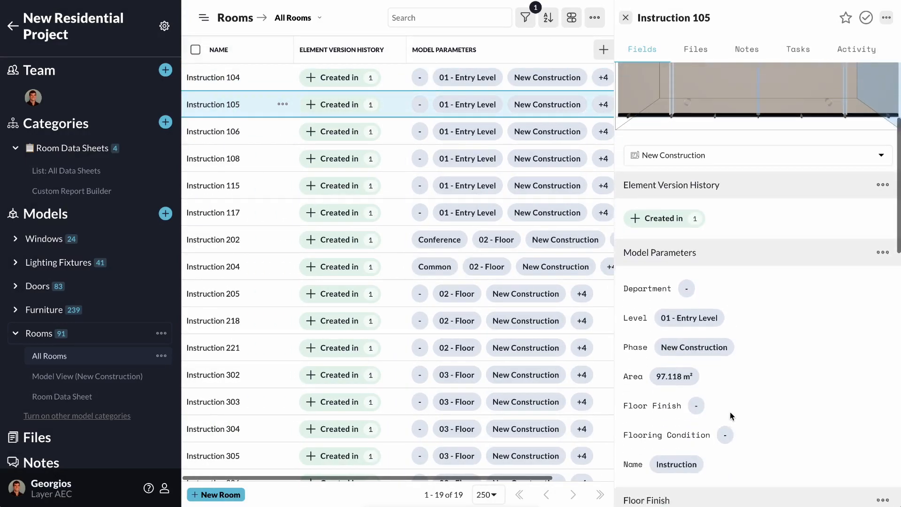
scroll(729, 412, down, 10)
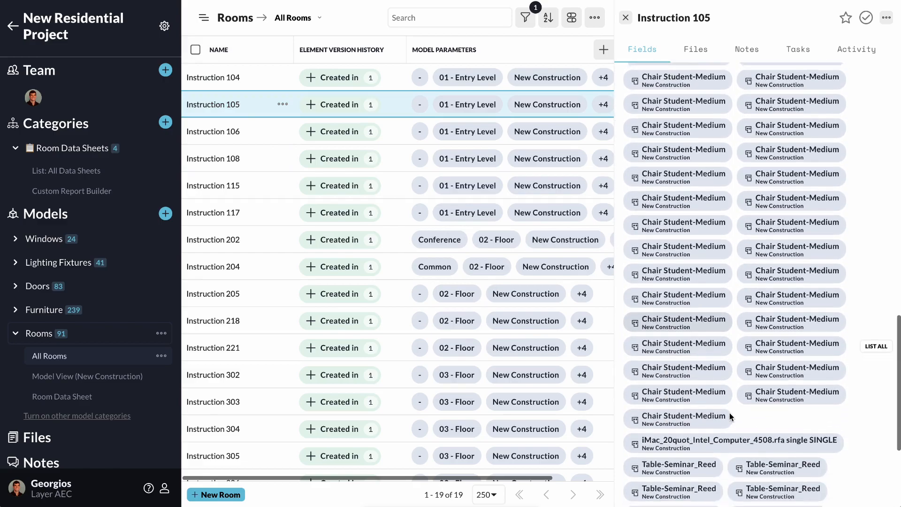
scroll(729, 413, down, 2)
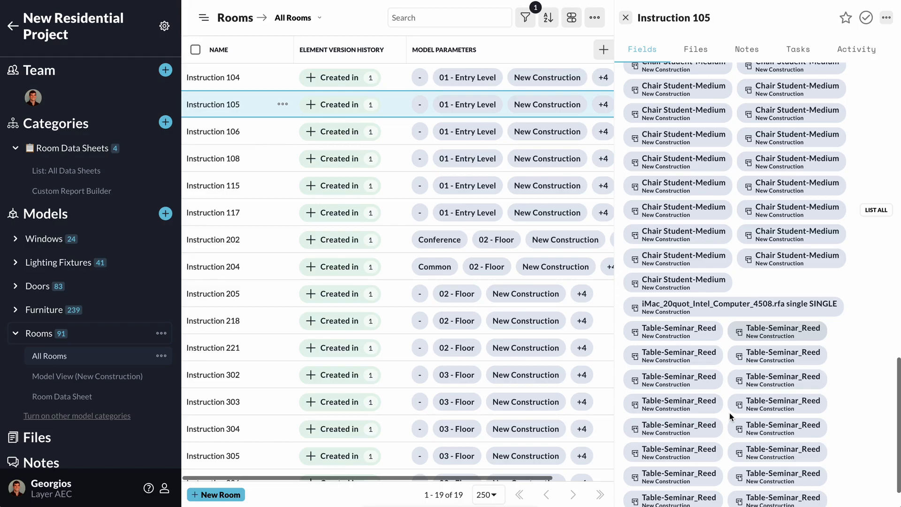
Open the Classroom sheet in Room Data Sheets and begin a new Lookup field in its form.
click(94, 154)
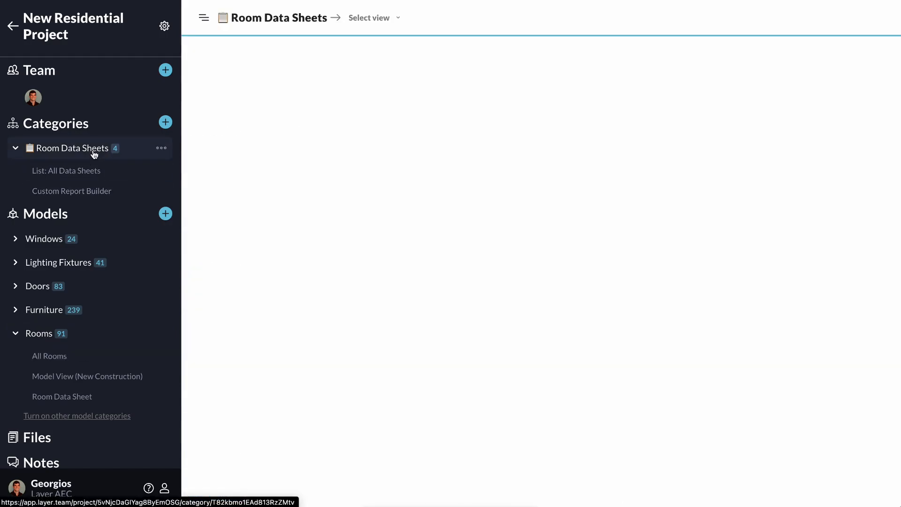
click(225, 79)
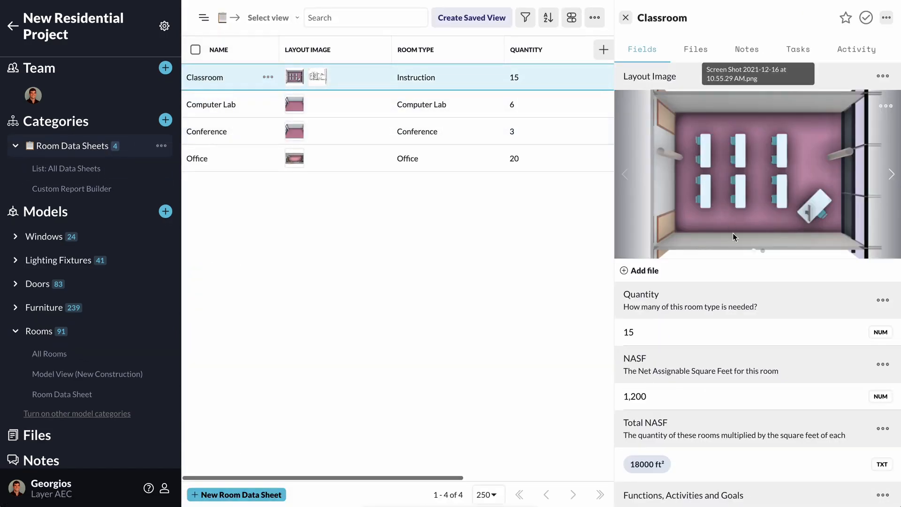
scroll(739, 368, down, 15)
scroll(739, 373, down, 20)
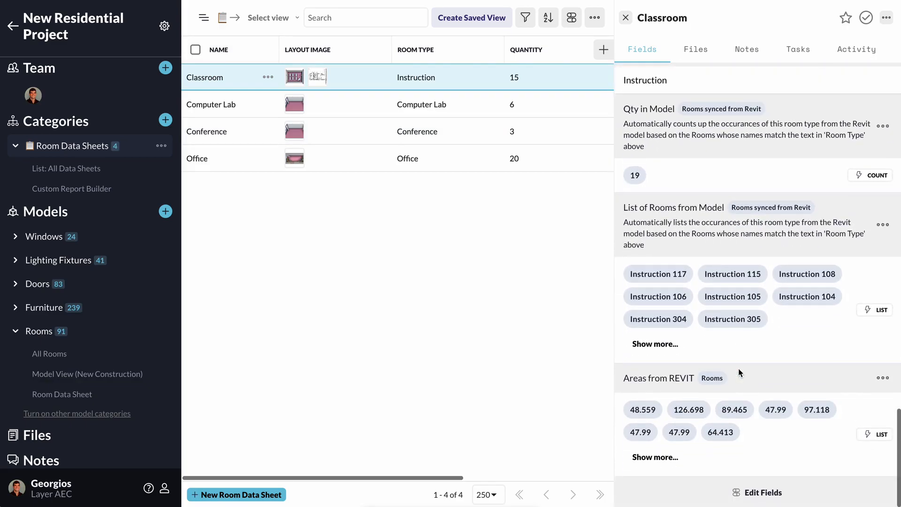
click(763, 494)
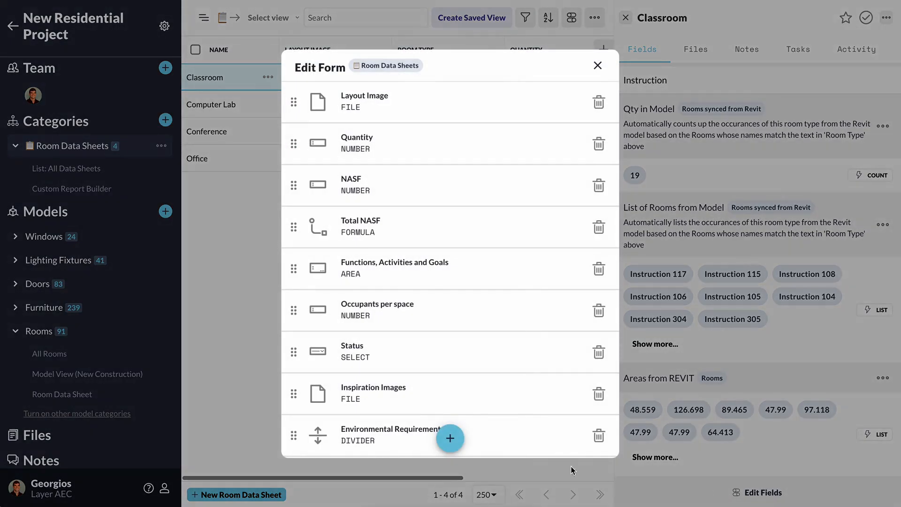
click(450, 438)
scroll(438, 380, down, 4)
scroll(437, 380, down, 3)
click(399, 261)
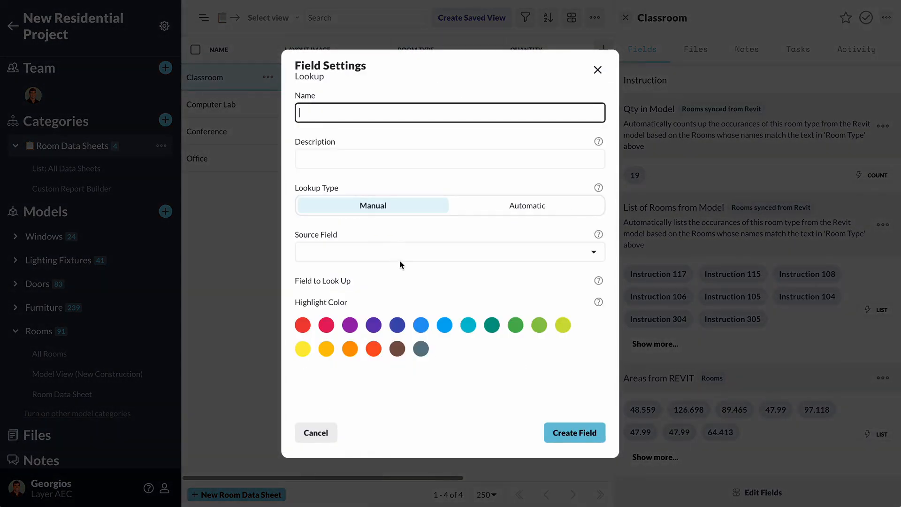
Name the new lookup field Furniture from REVIT.
text(Furnitur)
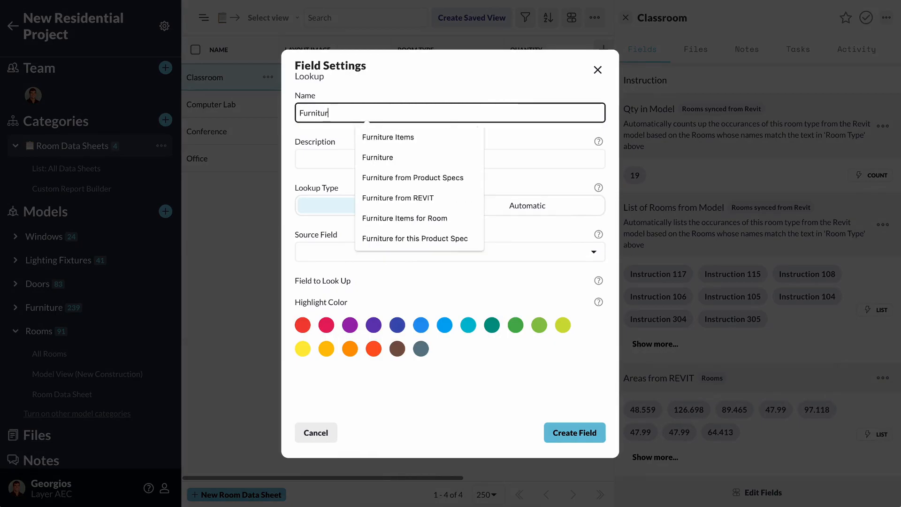
text(e from Re)
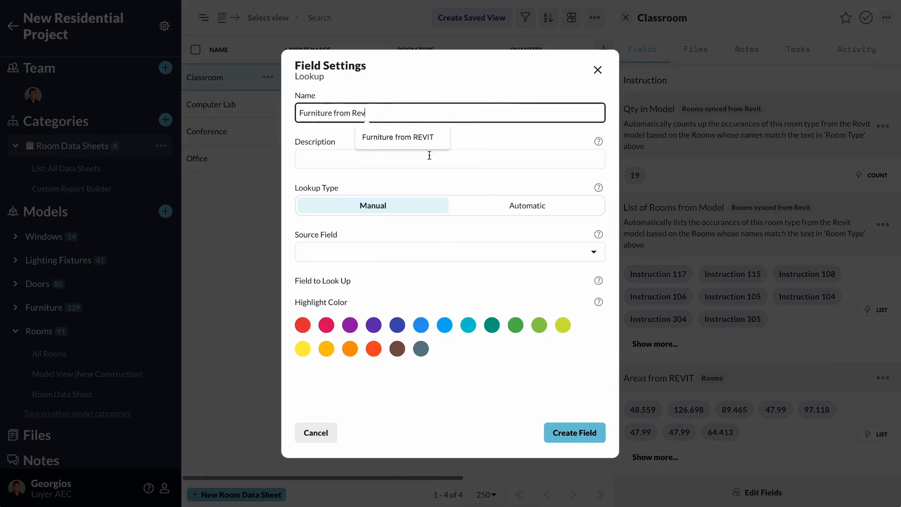
text(v)
click(421, 138)
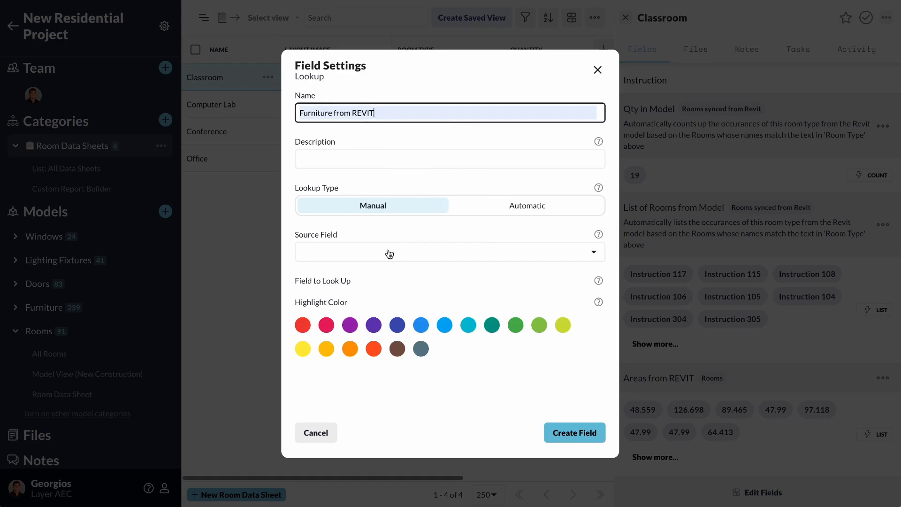
Make the Furniture from REVIT lookup automatic, with Room Type as the source field to compare.
click(498, 208)
click(348, 329)
scroll(362, 417, down, 5)
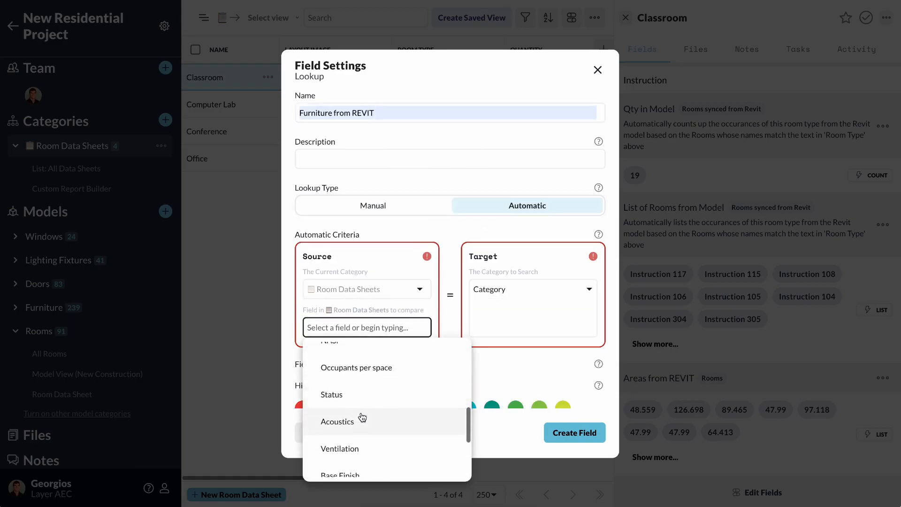
scroll(362, 416, down, 3)
click(352, 464)
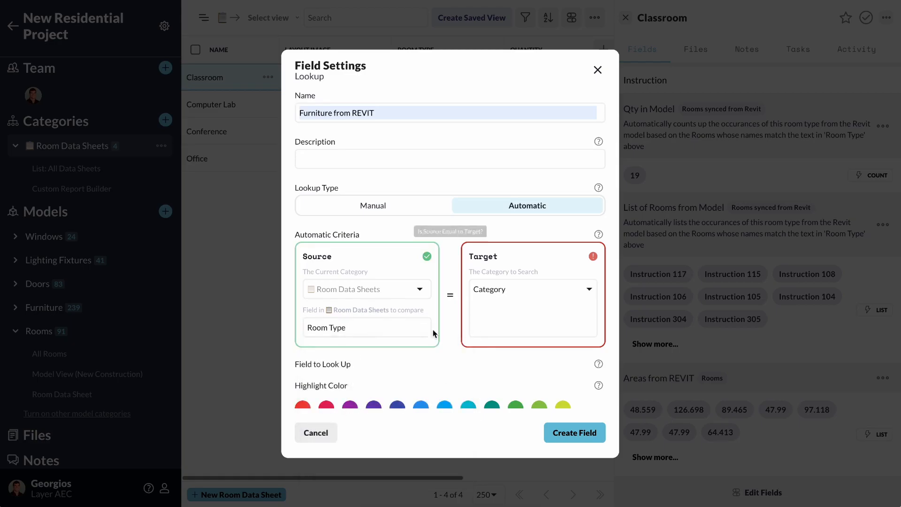
Set the lookup's target category to Rooms and compare against the rooms' Name field.
click(478, 299)
click(499, 444)
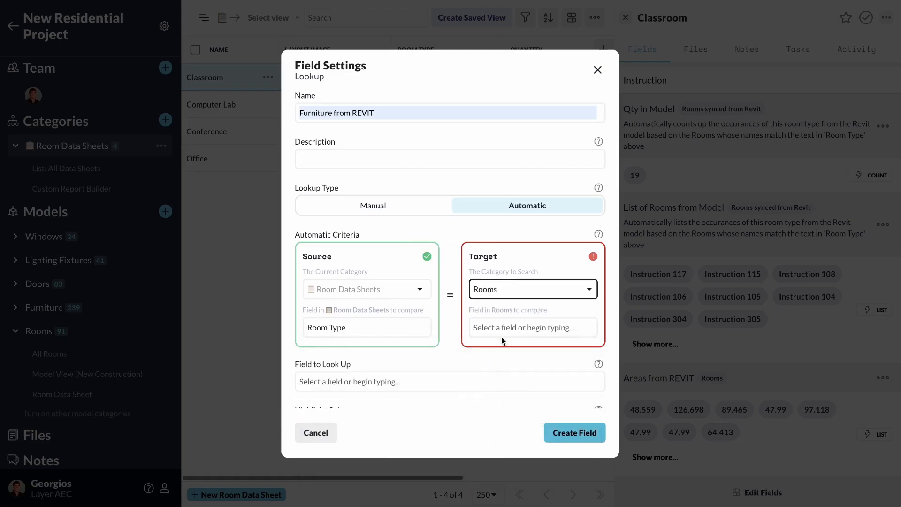
click(502, 334)
scroll(513, 422, down, 5)
scroll(512, 431, down, 3)
click(486, 407)
Choose Furniture Items as the field to look up, create the field, and review its entries on the Classroom sheet.
click(421, 380)
scroll(367, 344, down, 10)
scroll(369, 345, down, 3)
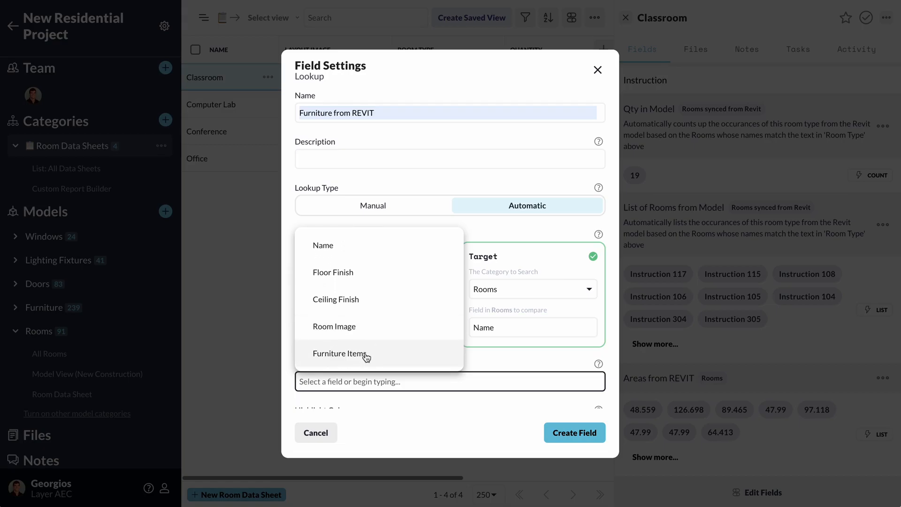
click(365, 356)
click(561, 430)
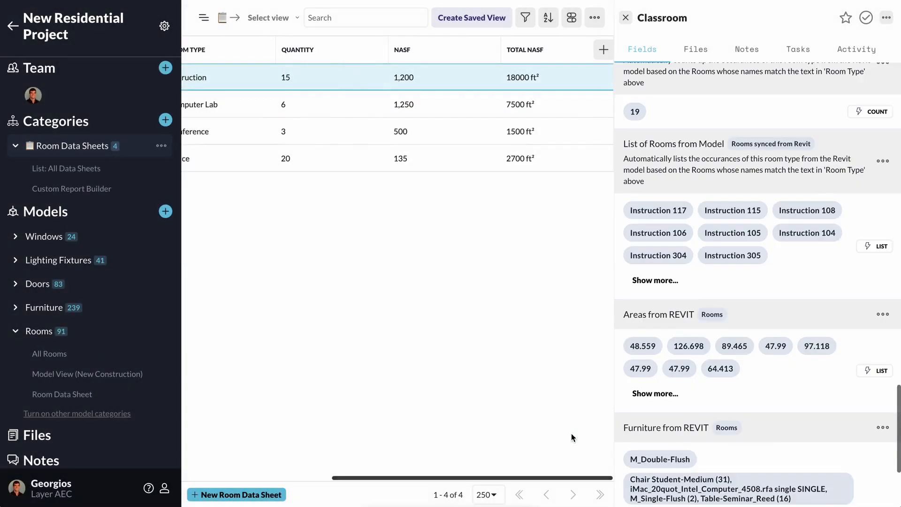
scroll(640, 440, down, 3)
scroll(669, 441, down, 2)
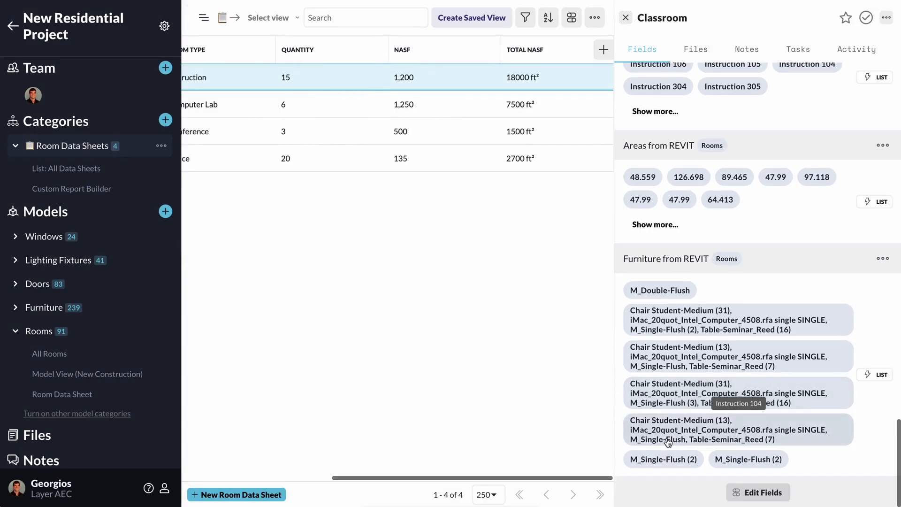
scroll(502, 374, left, 5)
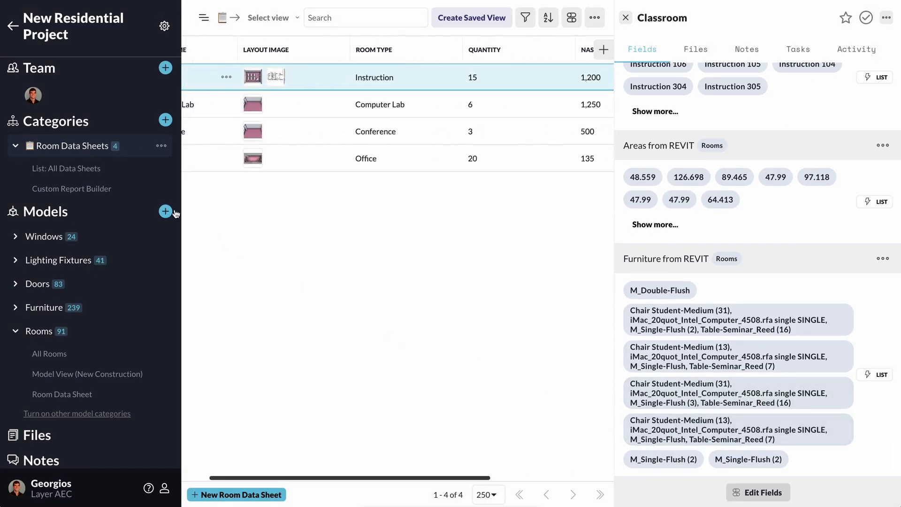
Open the Custom Report Builder view for editing and place the Furniture from REVIT field below the Inspiration Images divider.
click(93, 190)
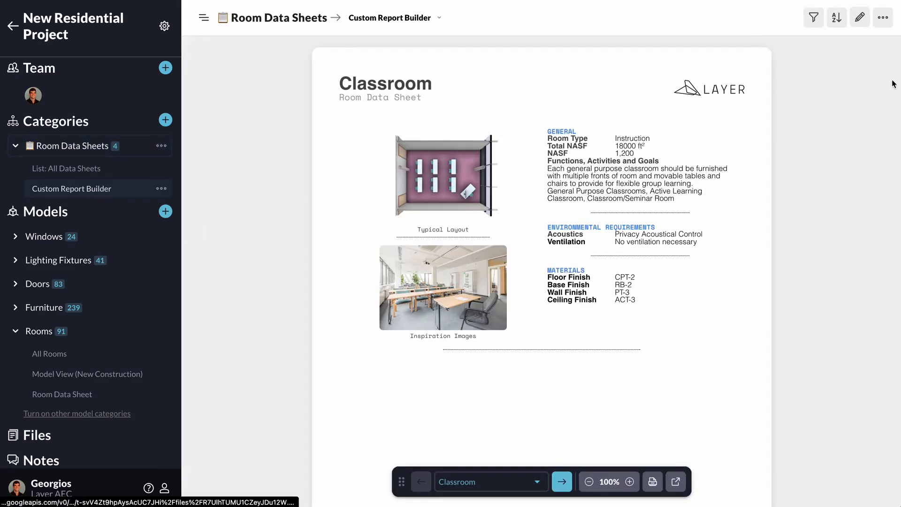
click(859, 18)
scroll(806, 340, down, 15)
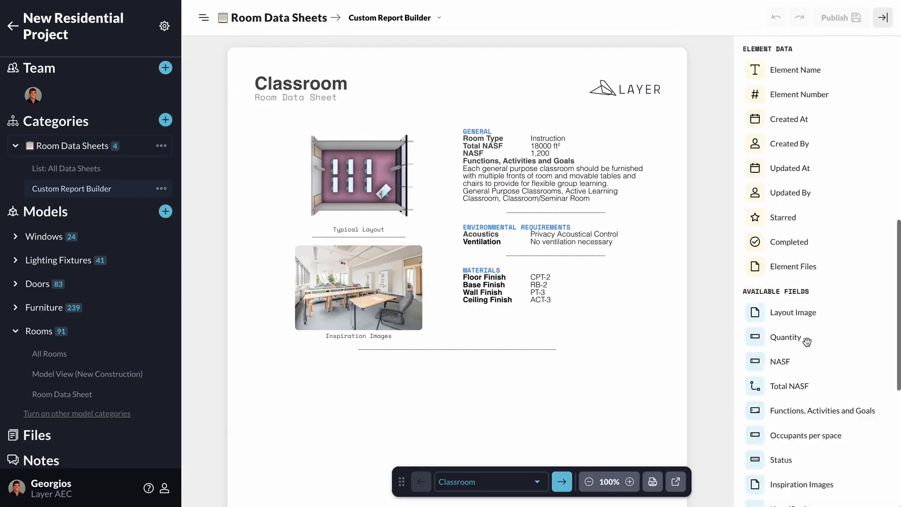
drag(795, 488, 386, 364)
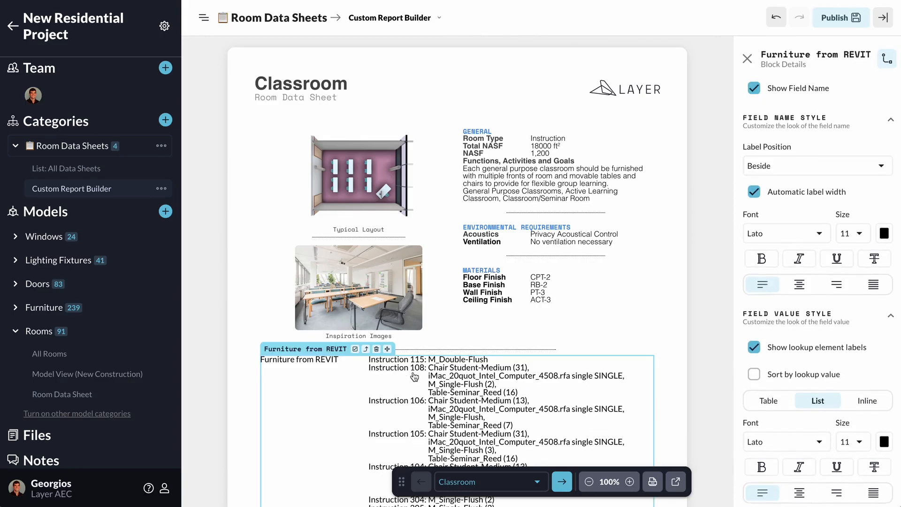
Hide the field name on the Furniture from REVIT block and show its values as a table.
click(754, 88)
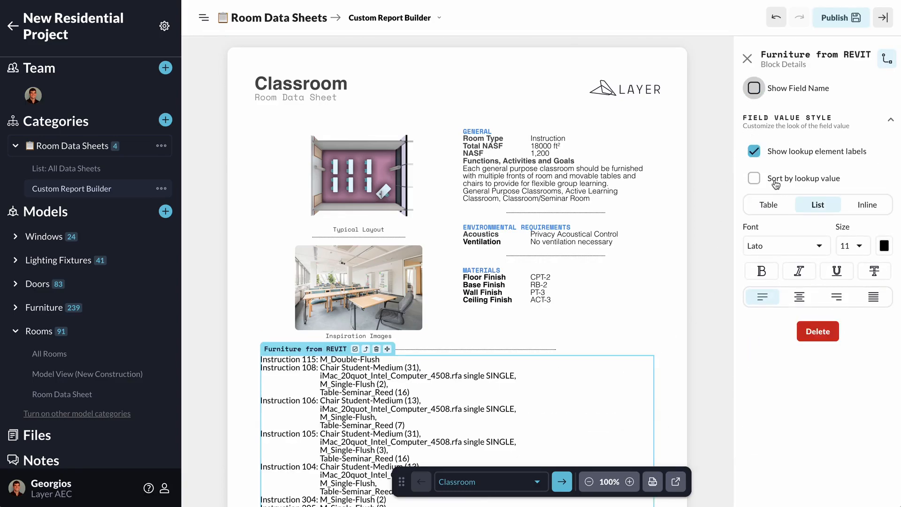
click(781, 201)
scroll(688, 255, down, 3)
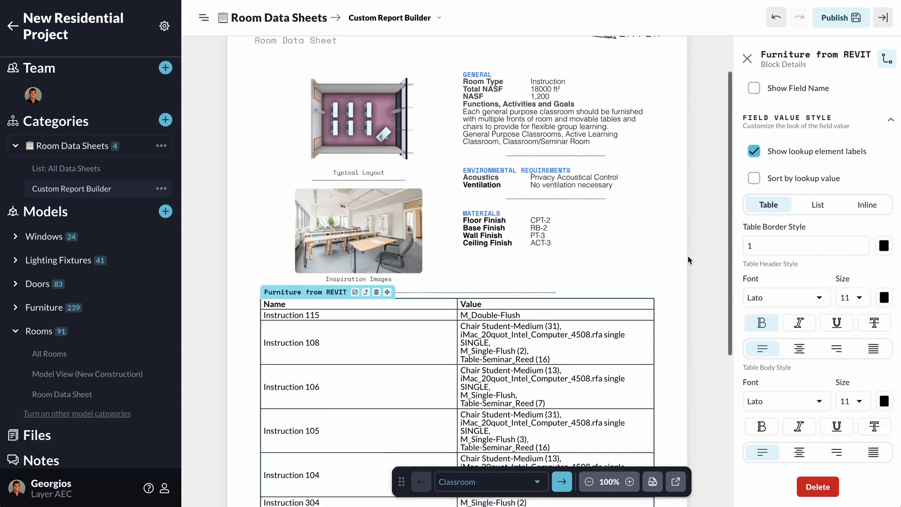
scroll(688, 256, down, 3)
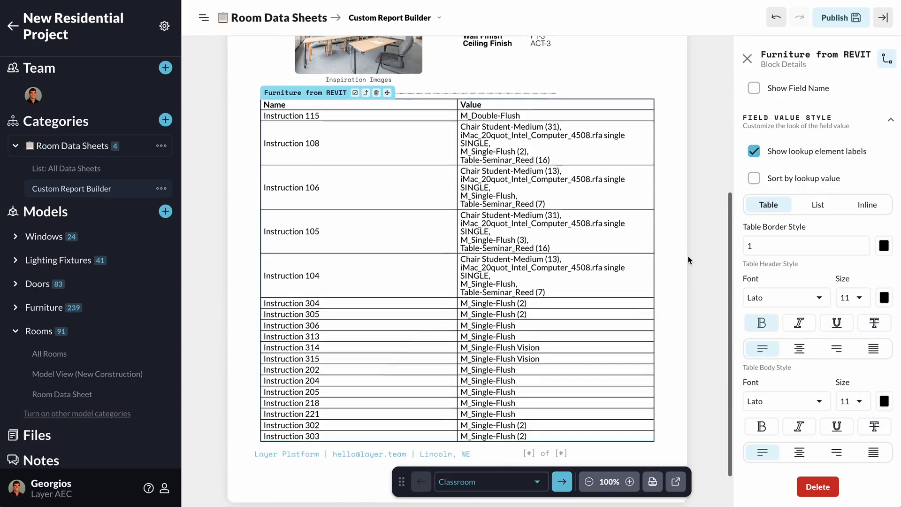